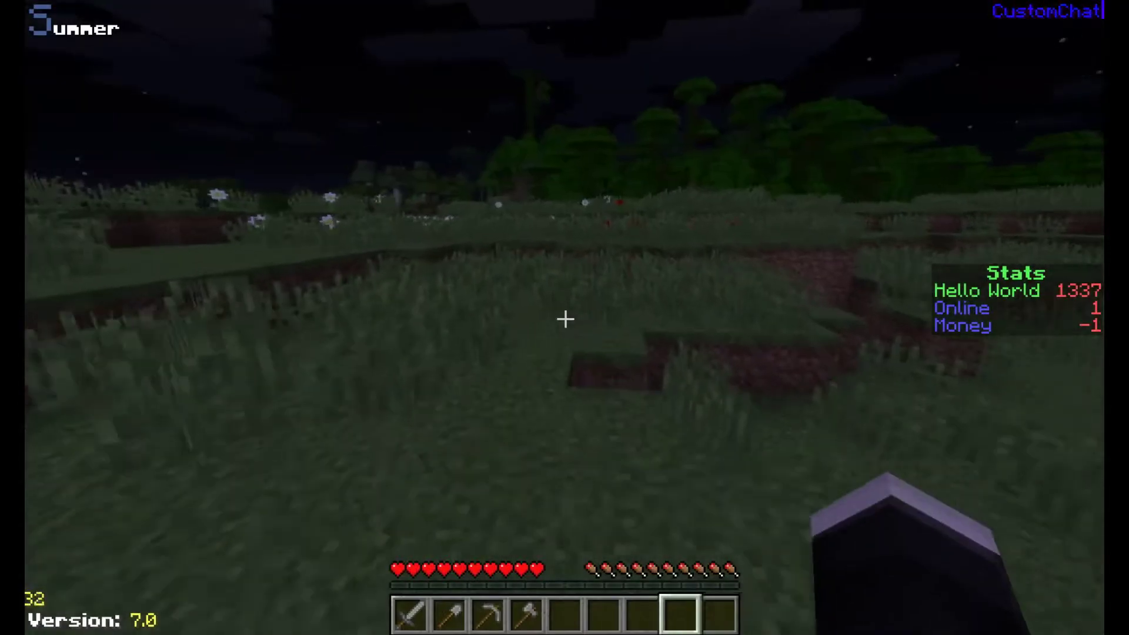
Switch to the stone pickaxe in slot 3, then back to the stone sword in slot 1
key(3)
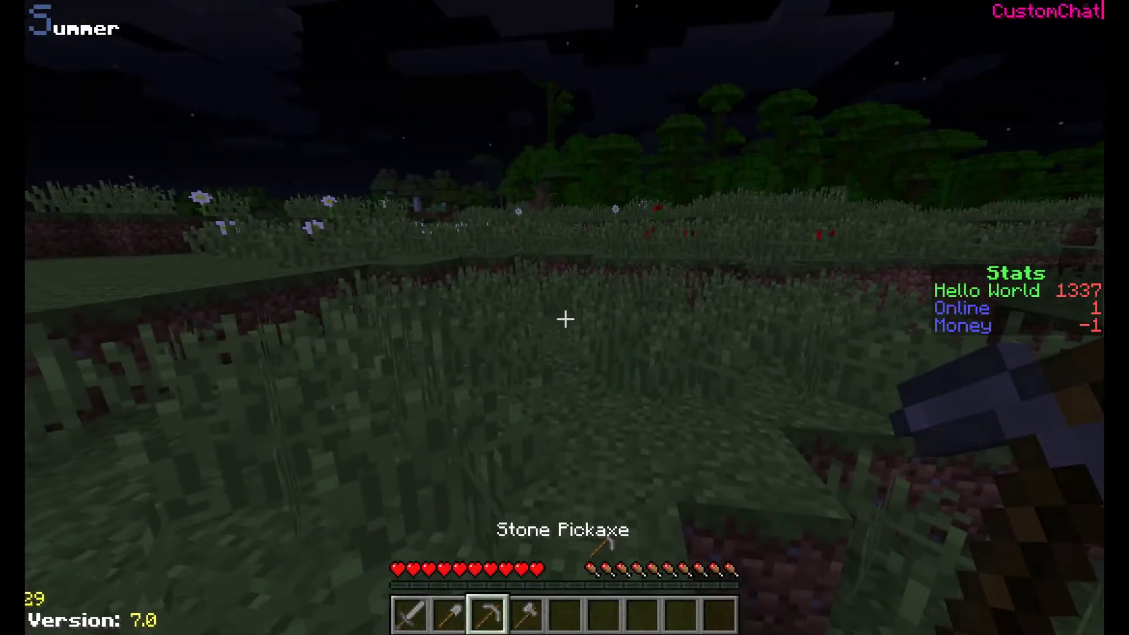
key(1)
Enable KillAura with its attack rate at 13 CPS and range at 5
key(Shift_R)
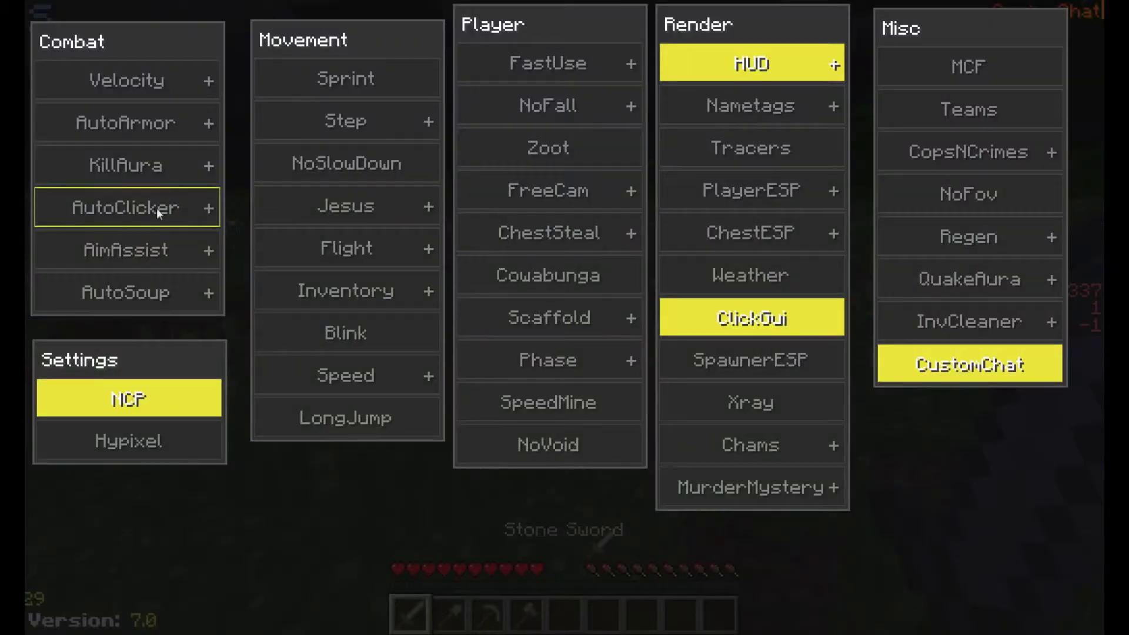
right_click(156, 208)
right_click(124, 210)
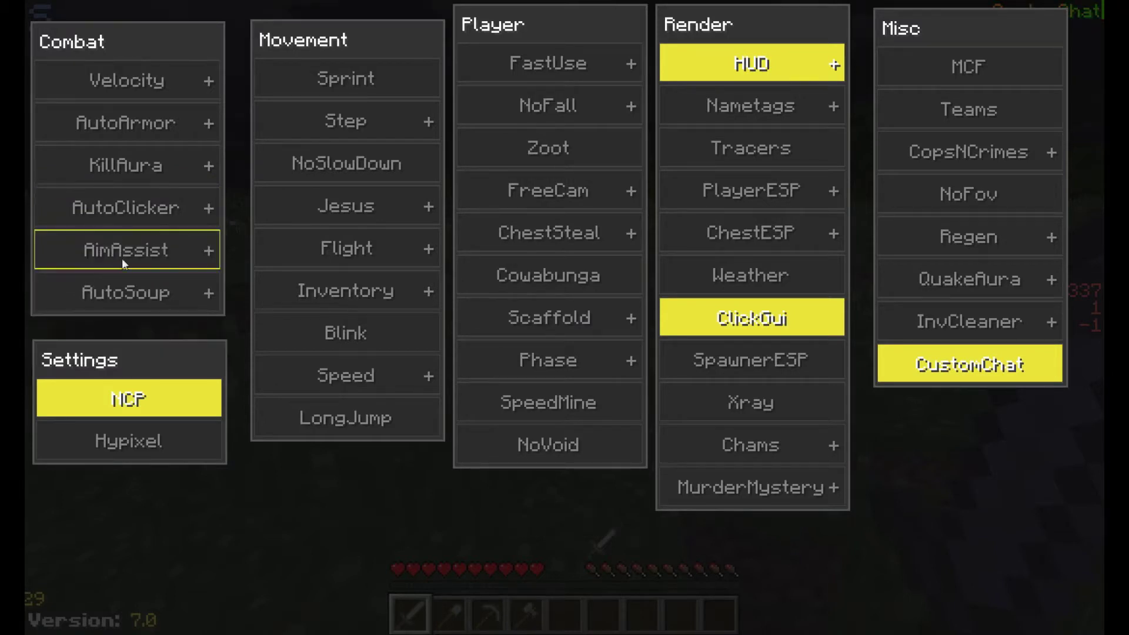
right_click(161, 162)
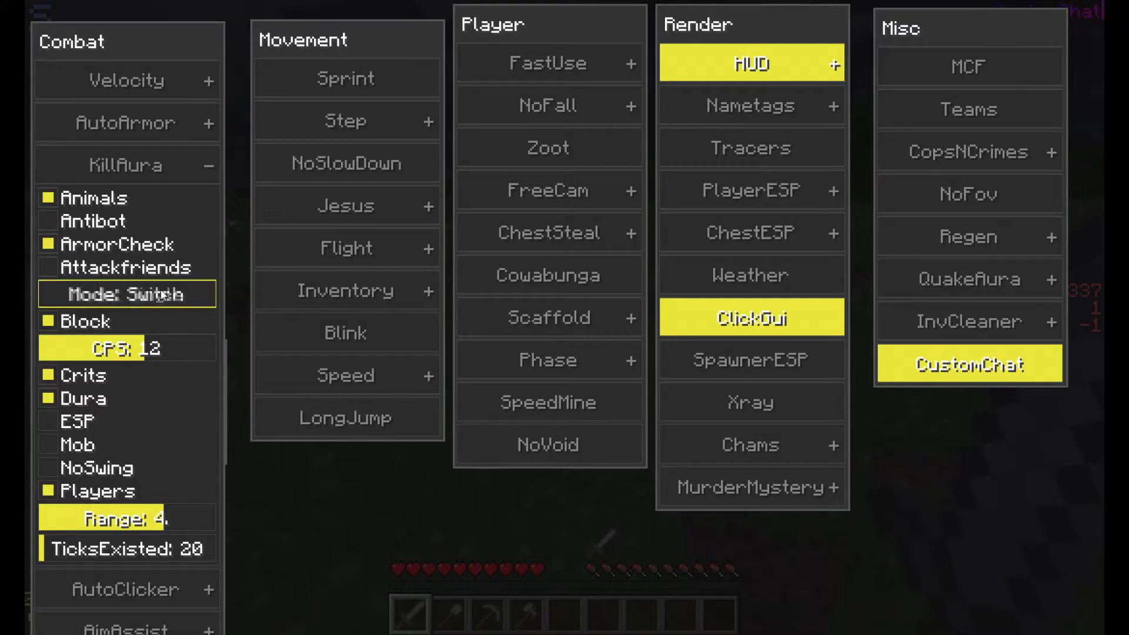
right_click(123, 349)
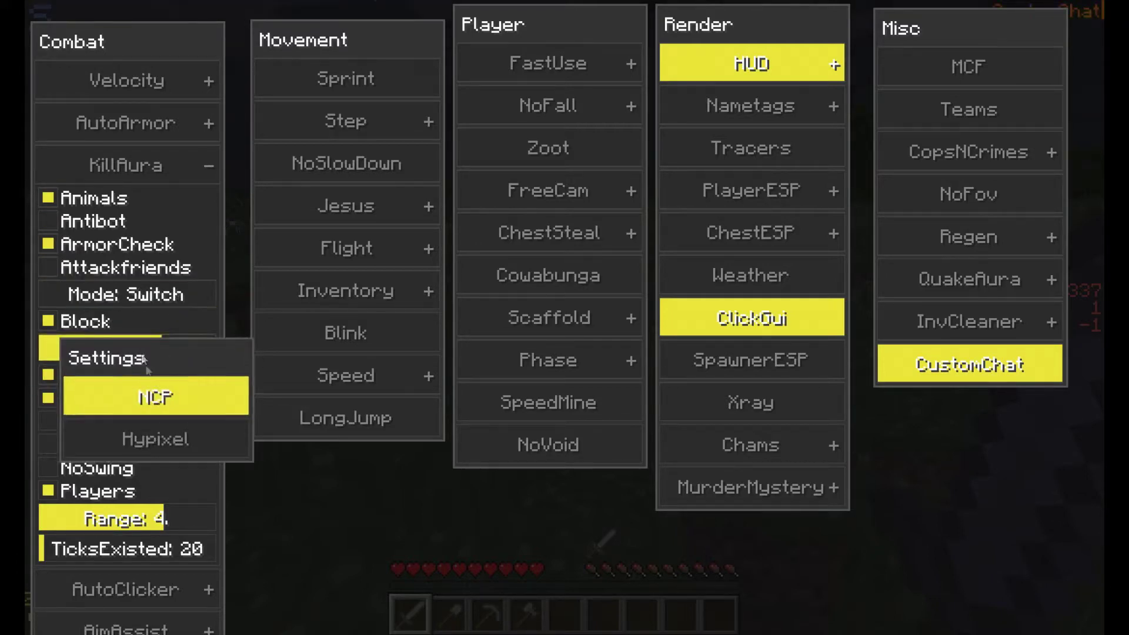
drag(146, 359, 349, 491)
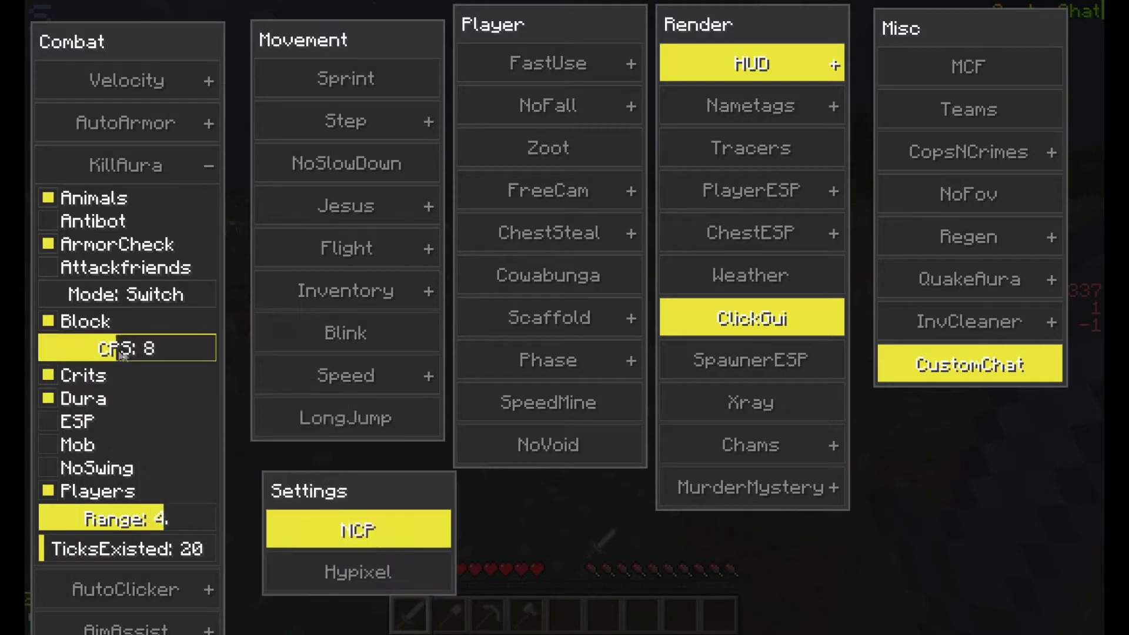
drag(123, 352, 158, 353)
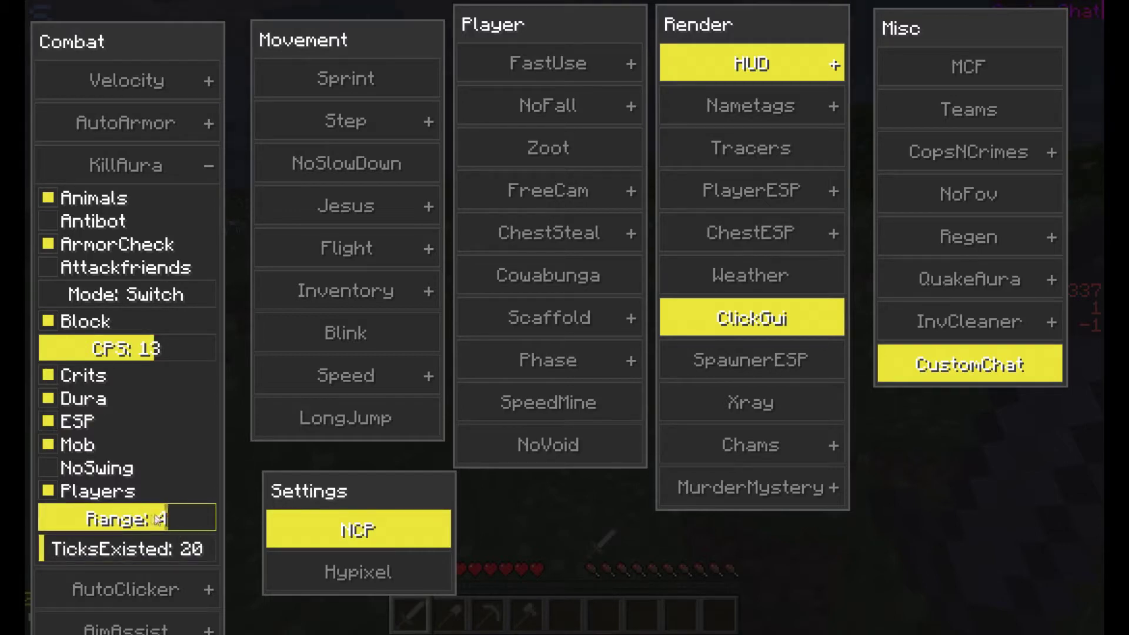
drag(113, 521, 190, 519)
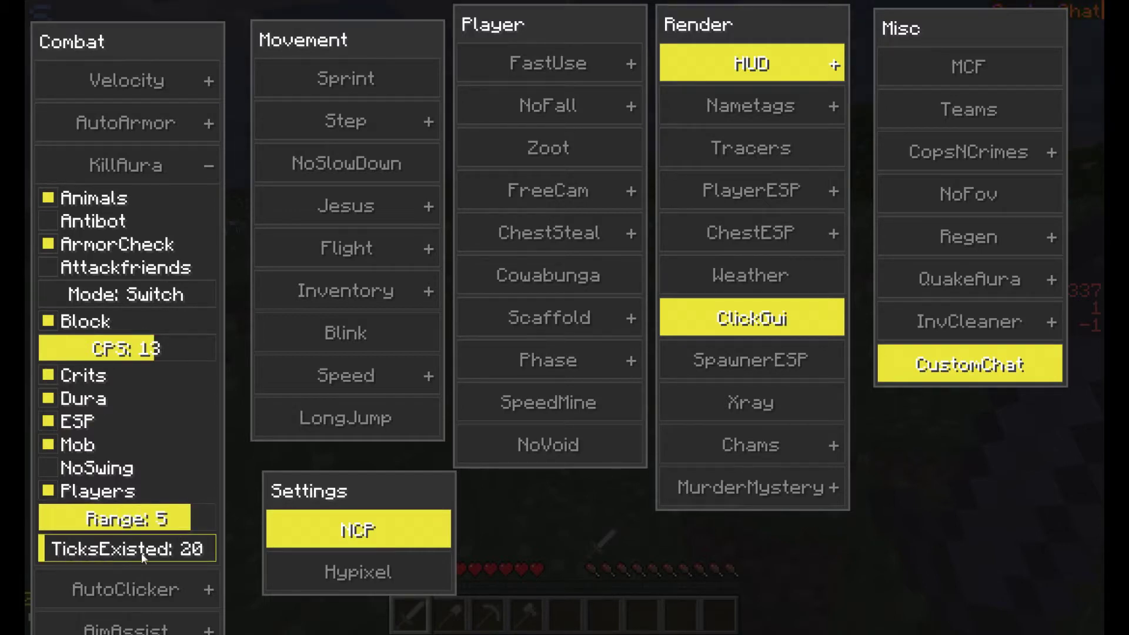
right_click(102, 178)
click(102, 177)
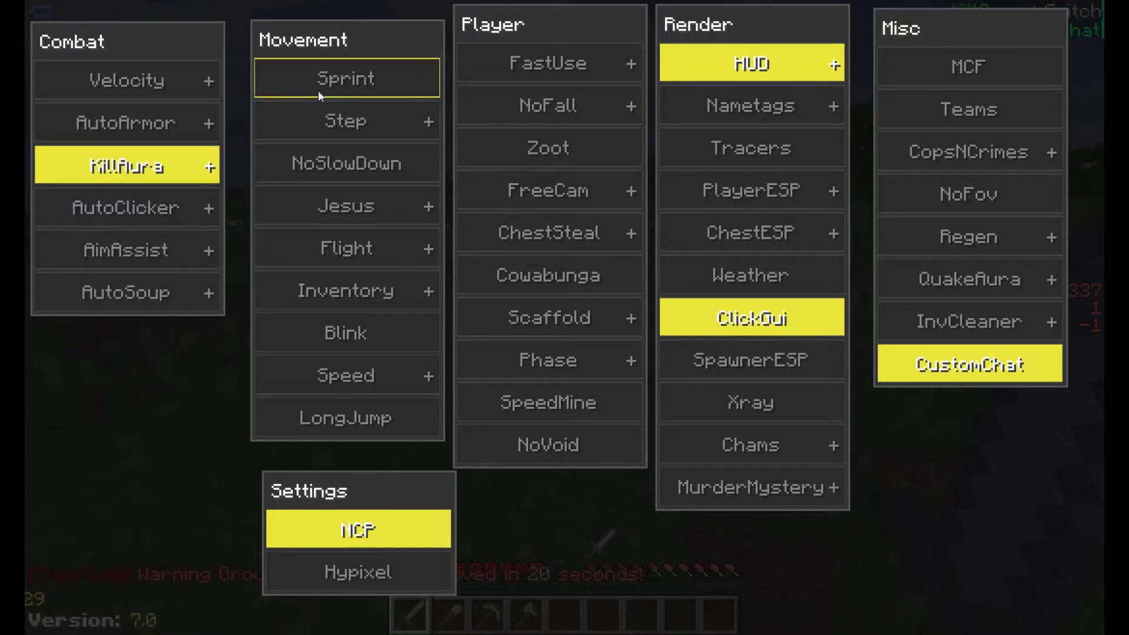
Enable Flight in Bow mode with xzprocents 64 and yprocents 86
click(352, 85)
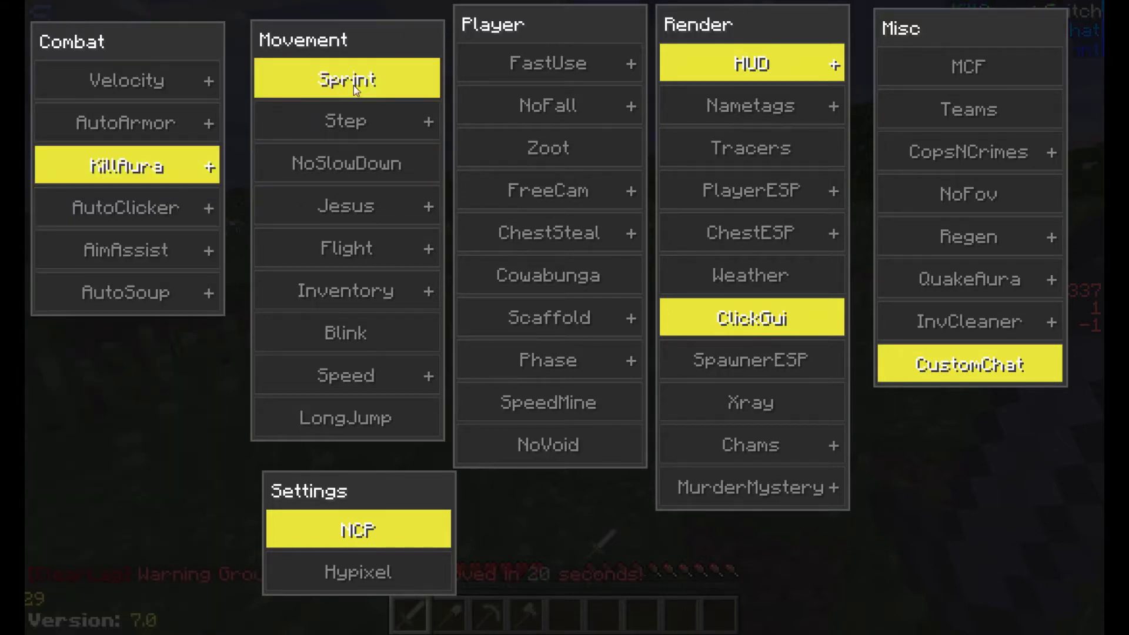
right_click(345, 240)
click(346, 308)
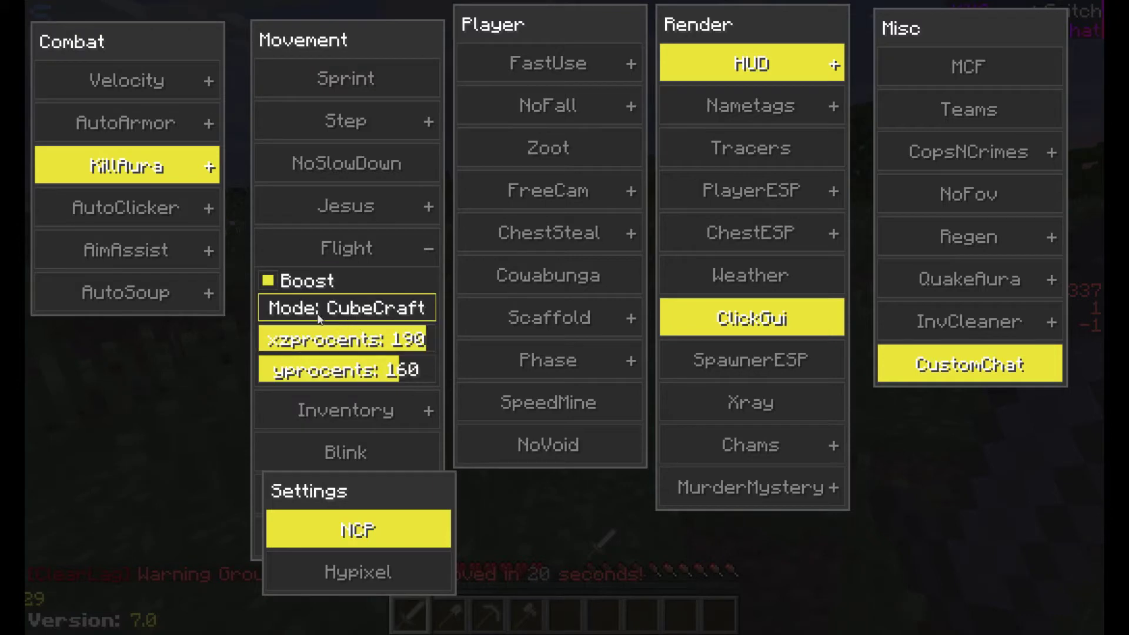
click(400, 309)
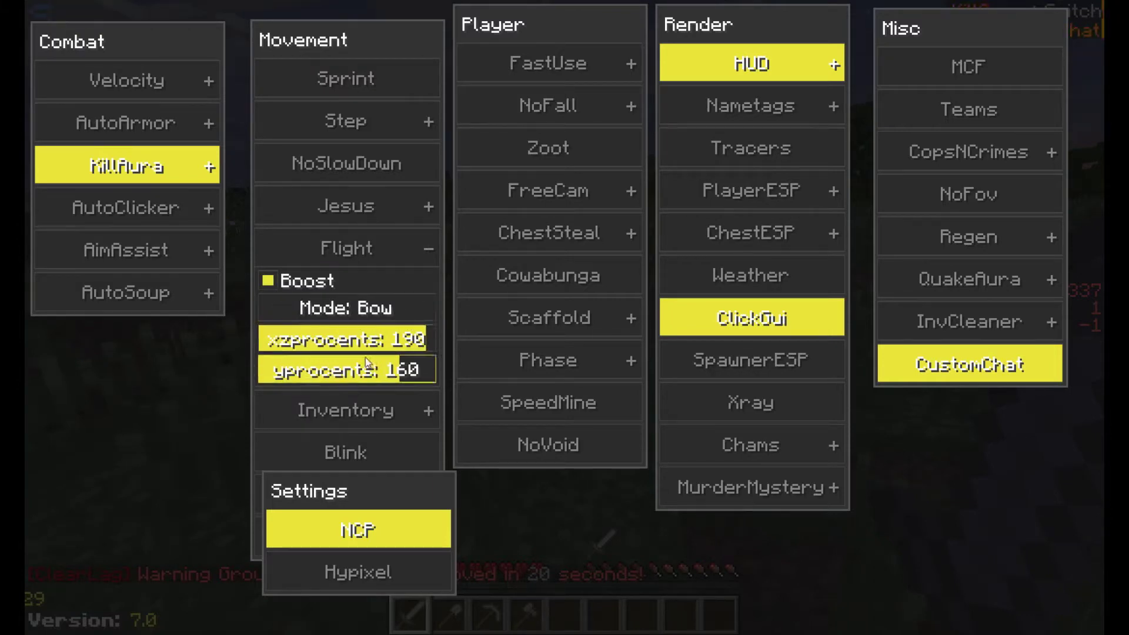
drag(416, 340, 314, 340)
drag(393, 370, 331, 370)
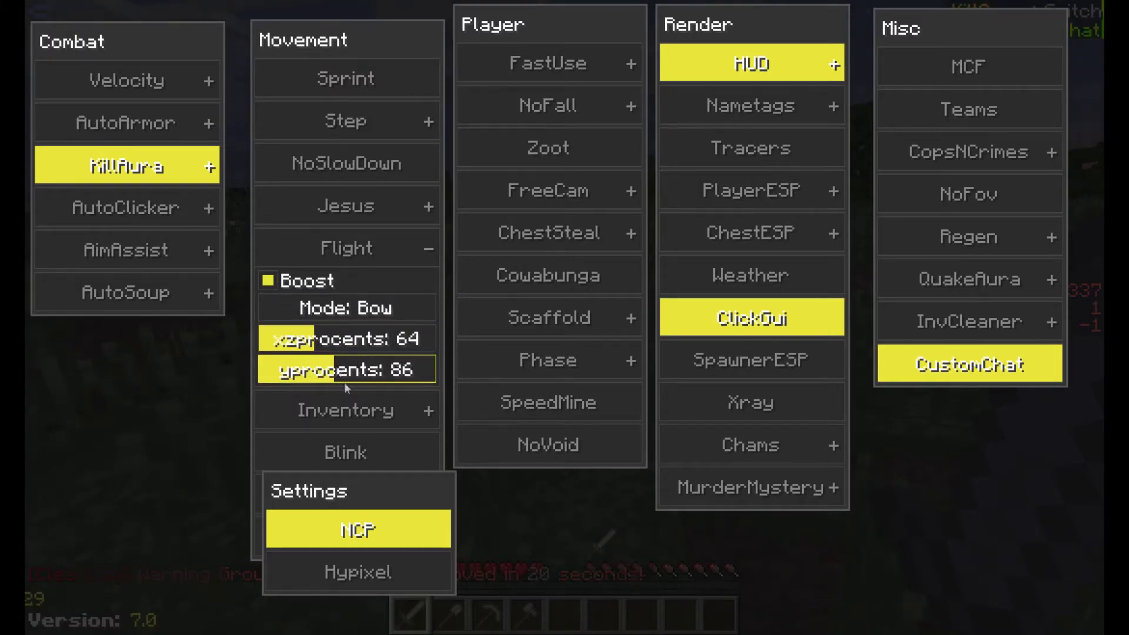
right_click(341, 252)
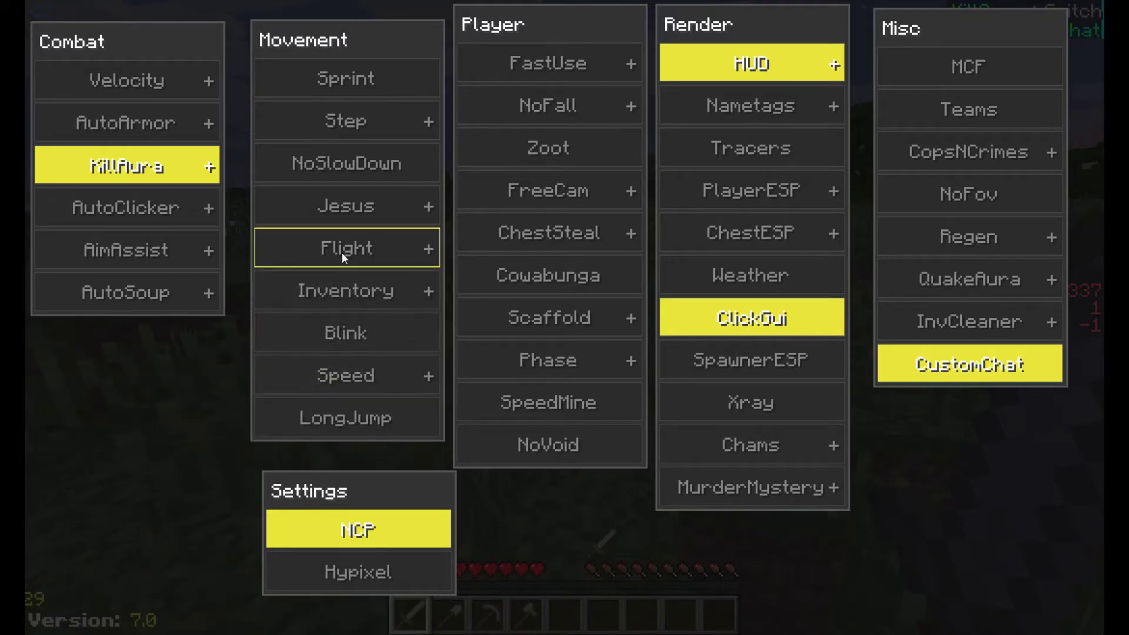
click(341, 252)
Return to the world and fly forward over the meadow toward the pig
key(Escape)
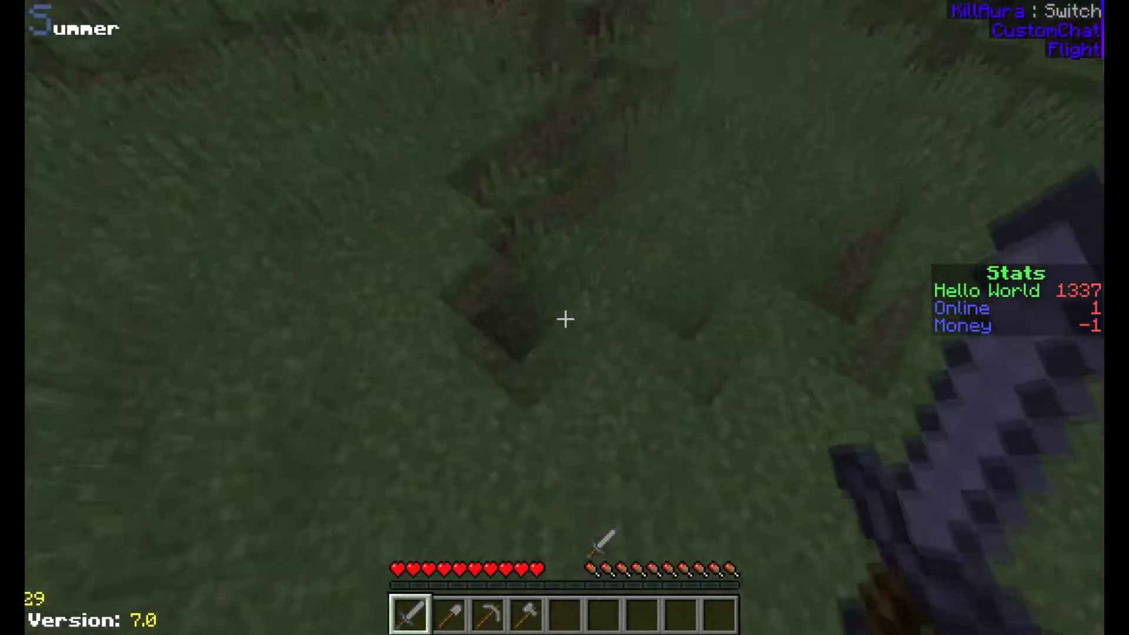
key(w)
key(w)
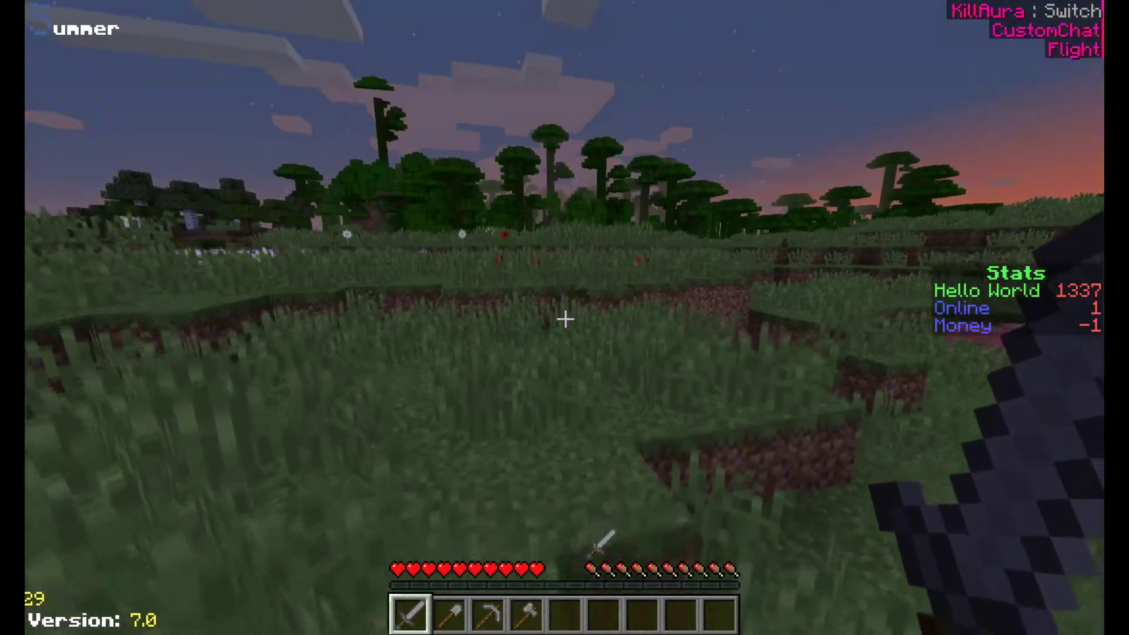
key(w)
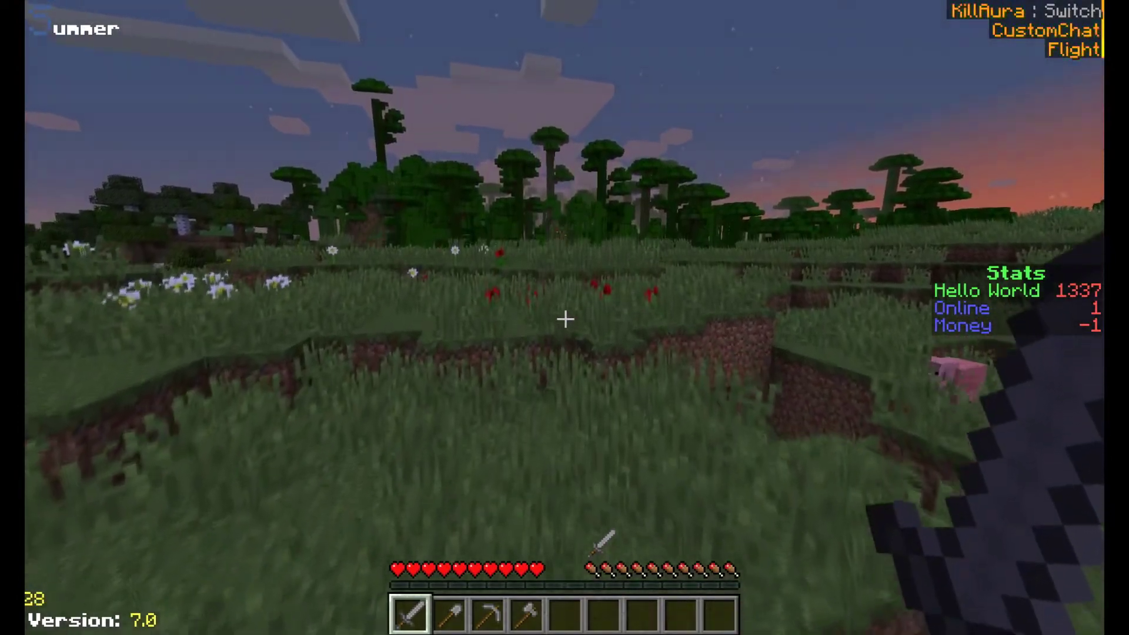
key(w)
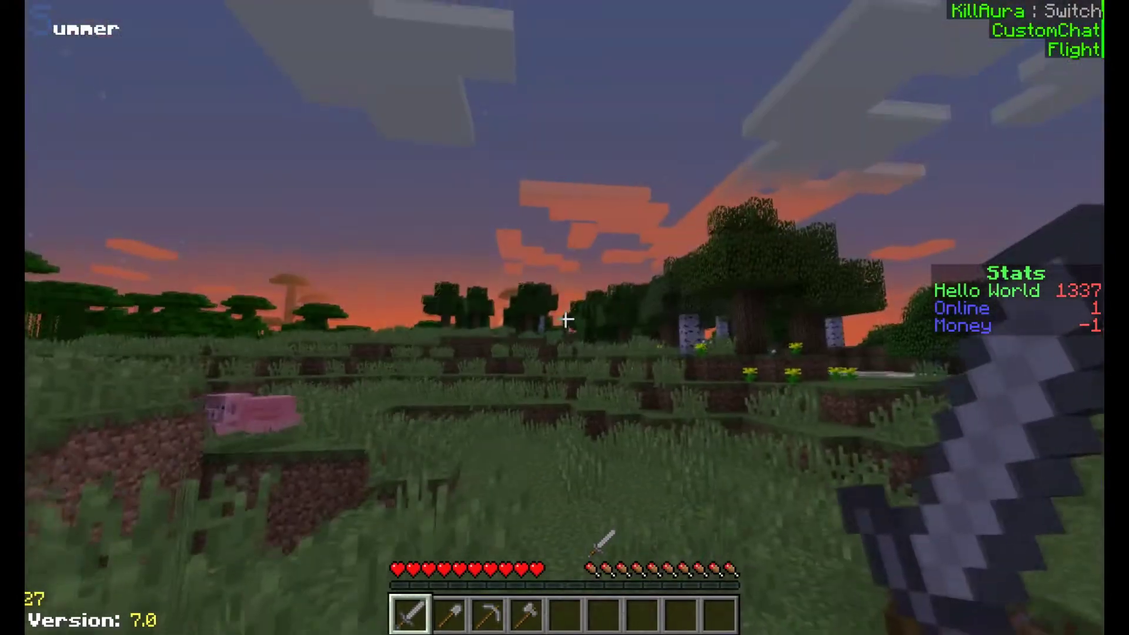
key(w)
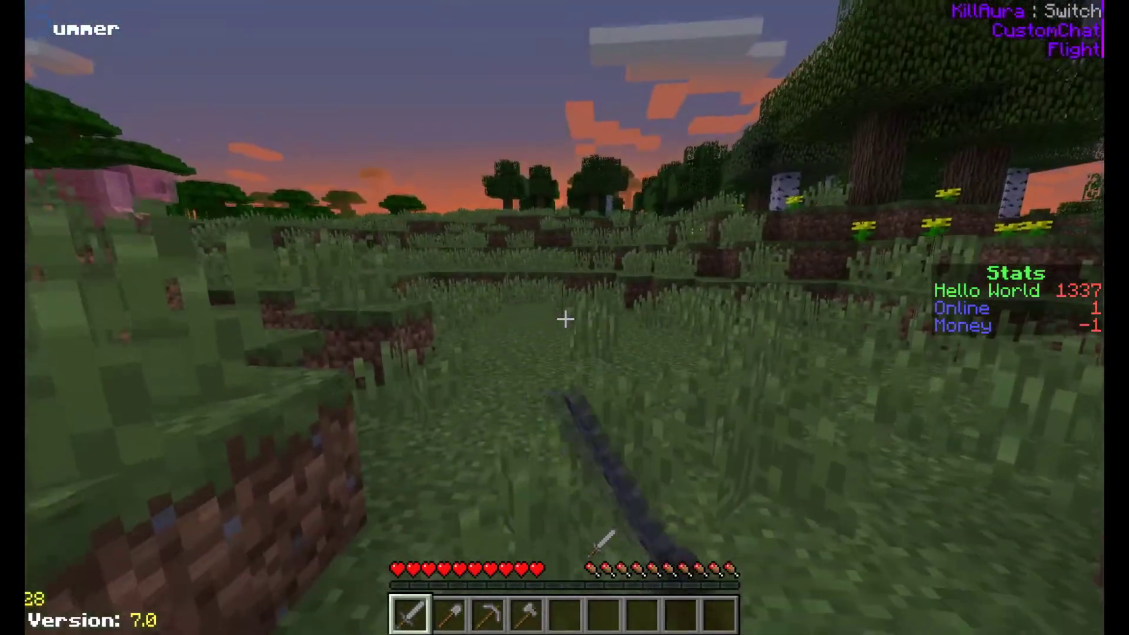
Switch Flight off in the module menu
key(shift_r)
click(388, 250)
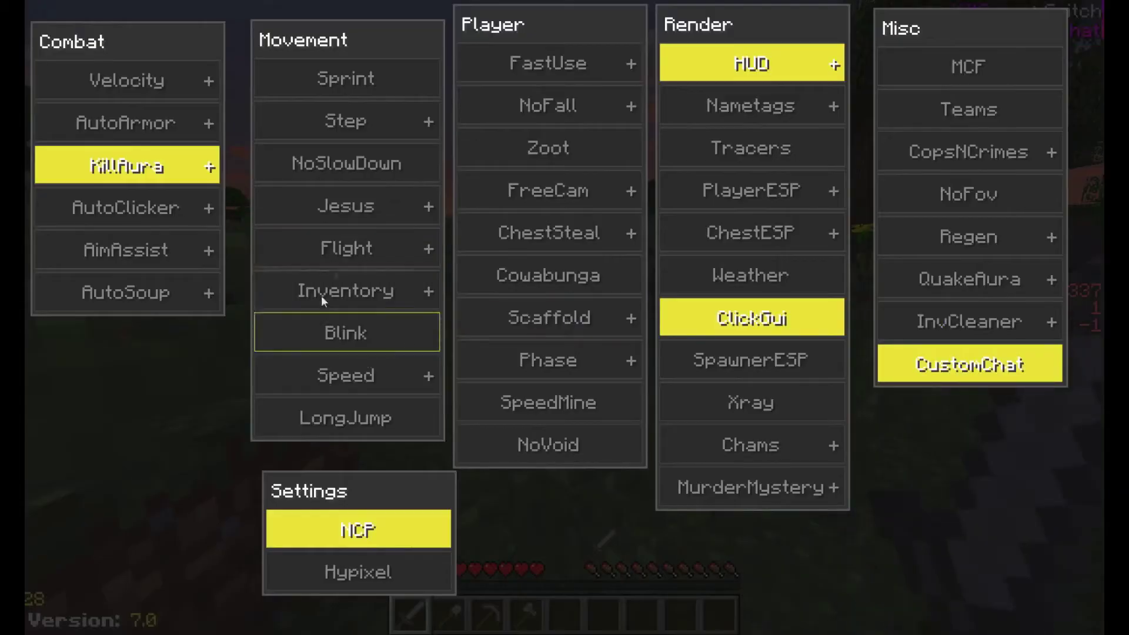
key(Escape)
Enable Speed in NewNCP mode and return to the game
key(shift_r)
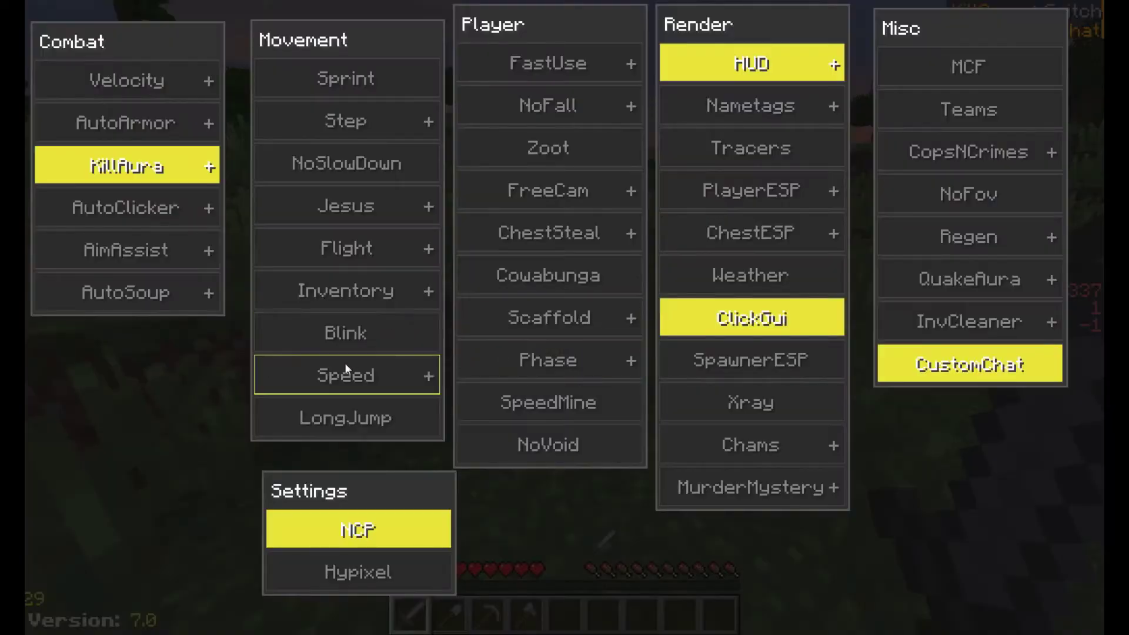
click(377, 372)
right_click(377, 372)
click(345, 413)
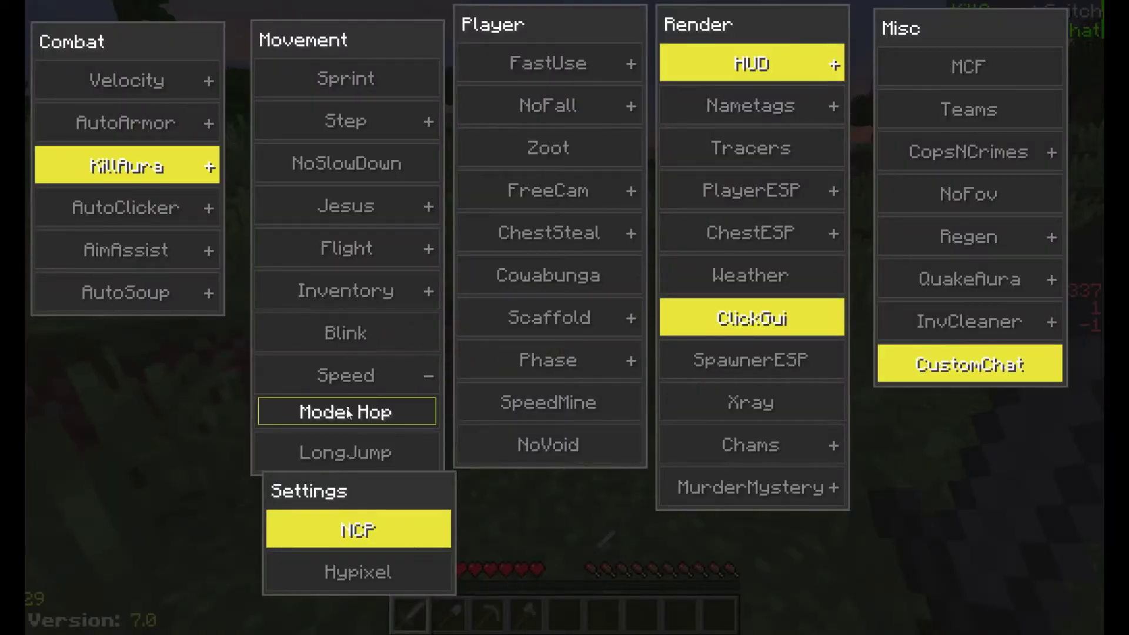
click(344, 413)
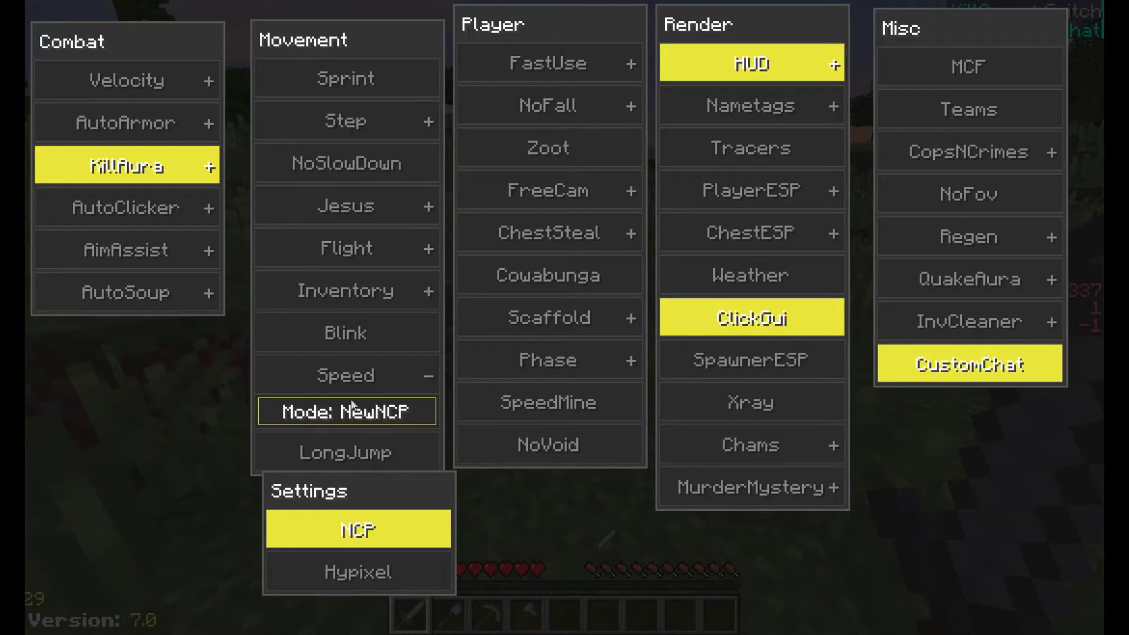
click(347, 375)
right_click(347, 376)
key(Escape)
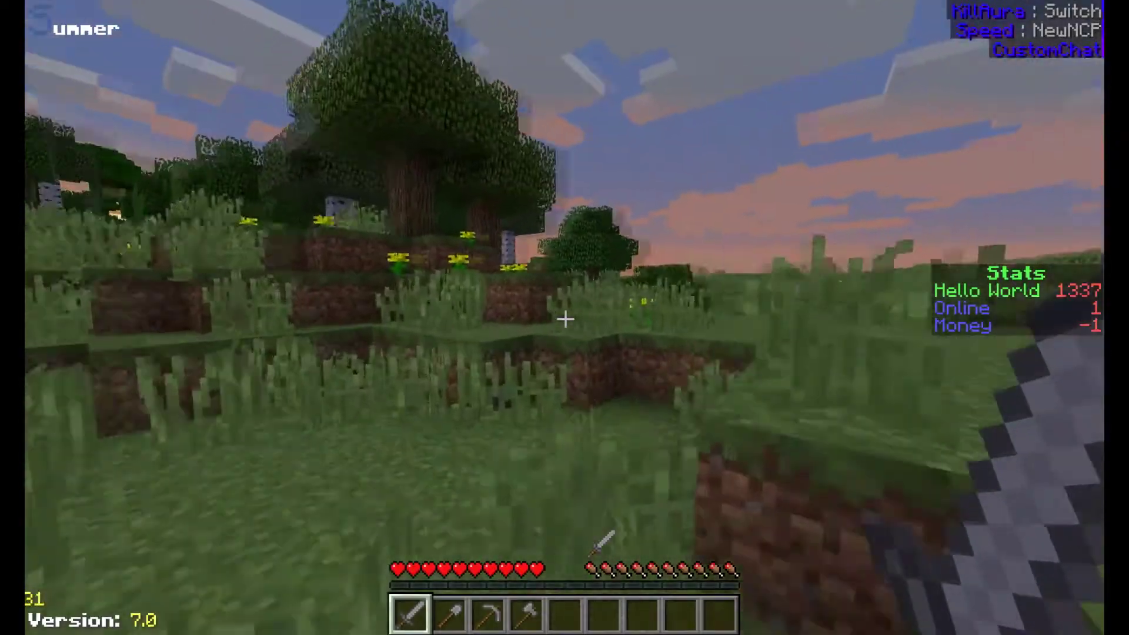
Run across the grass field with Speed, then reopen the module menu
key(w)
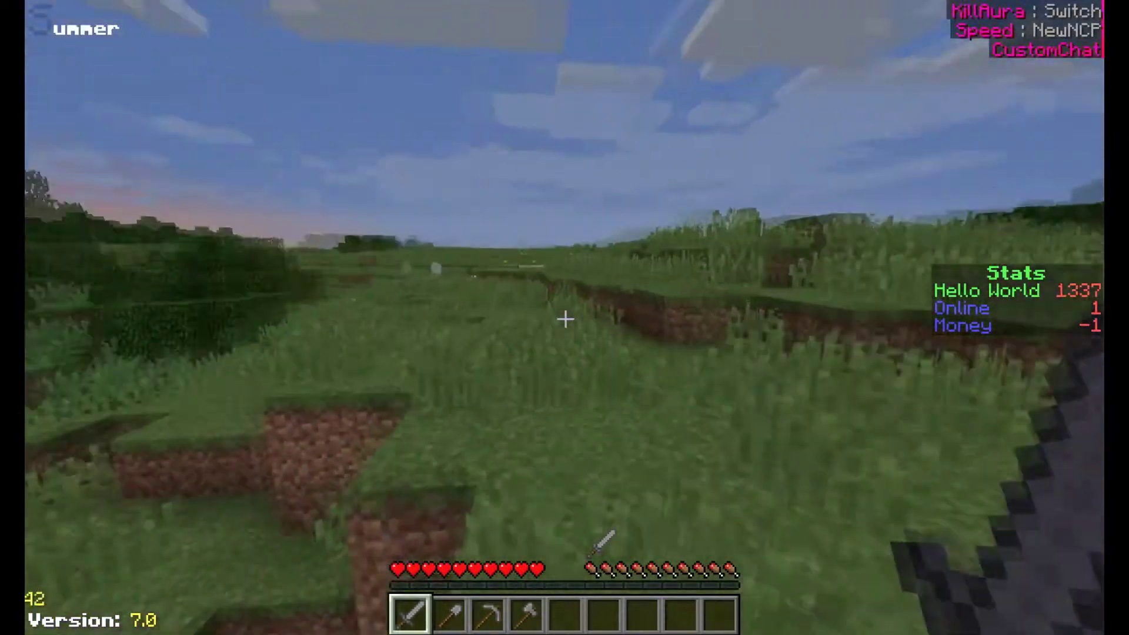
key(w)
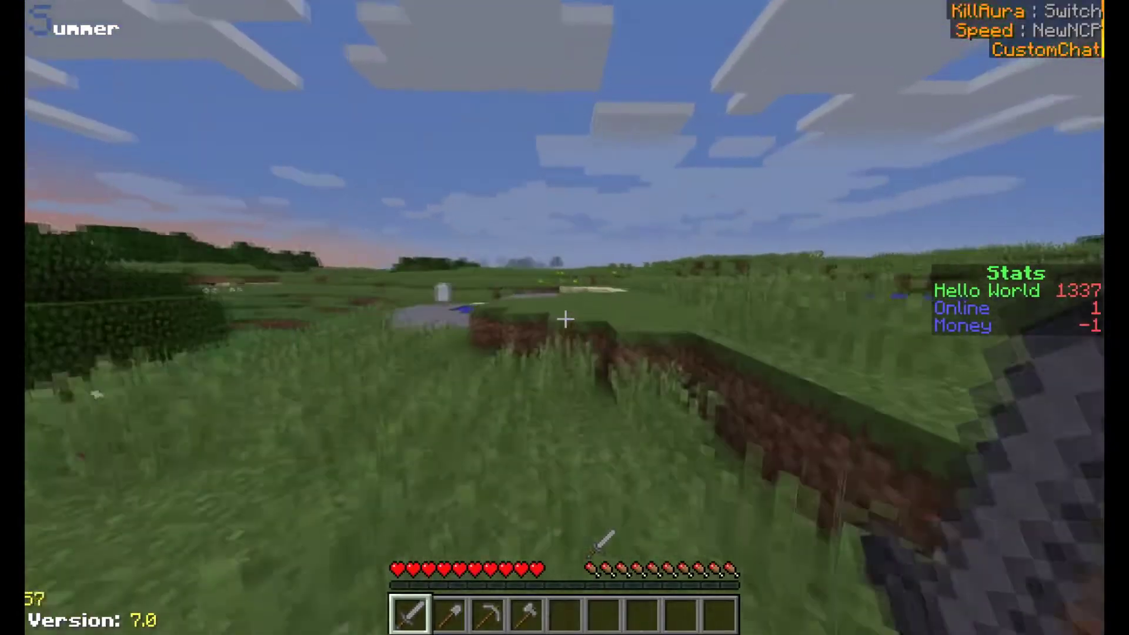
key(w)
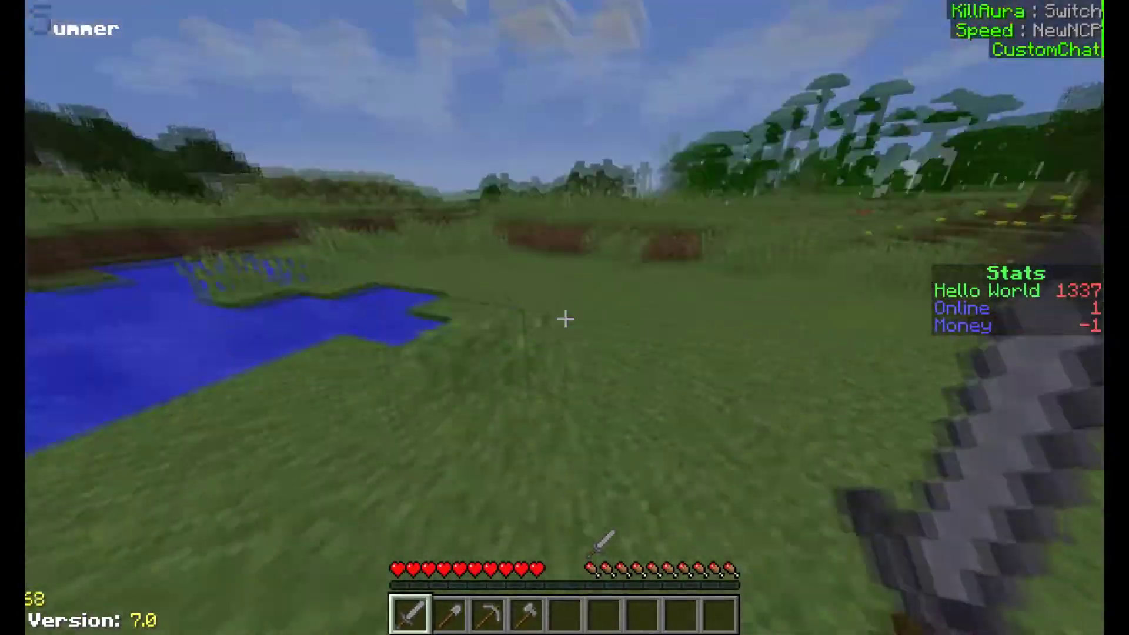
key(shift_r)
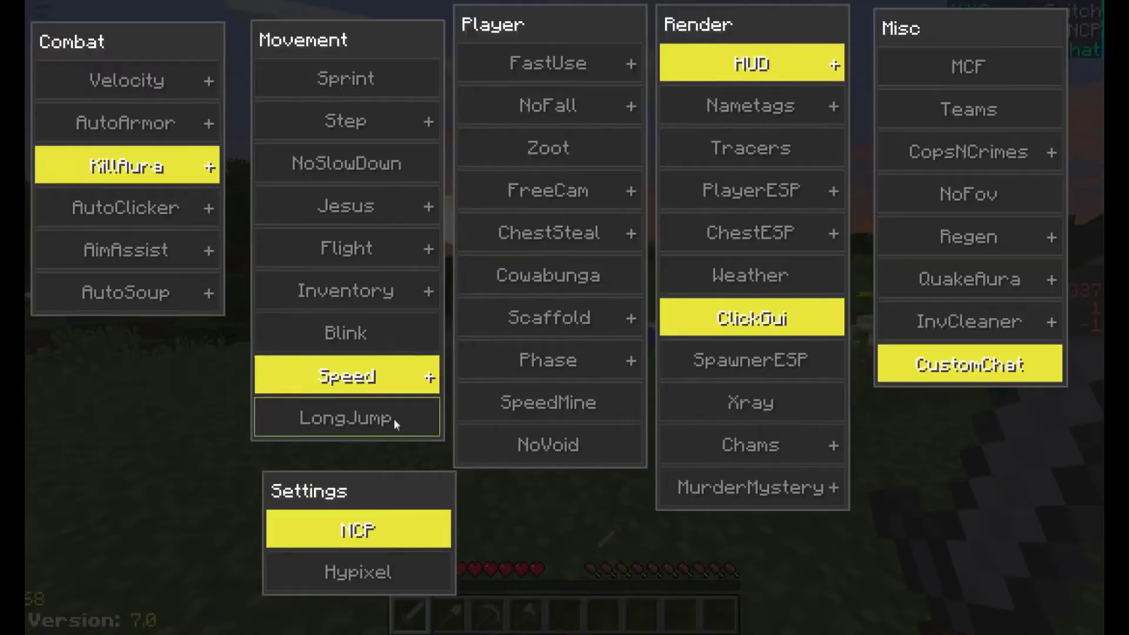
Turn Speed off and LongJump on, then resume playing
key(v)
click(354, 423)
key(Escape)
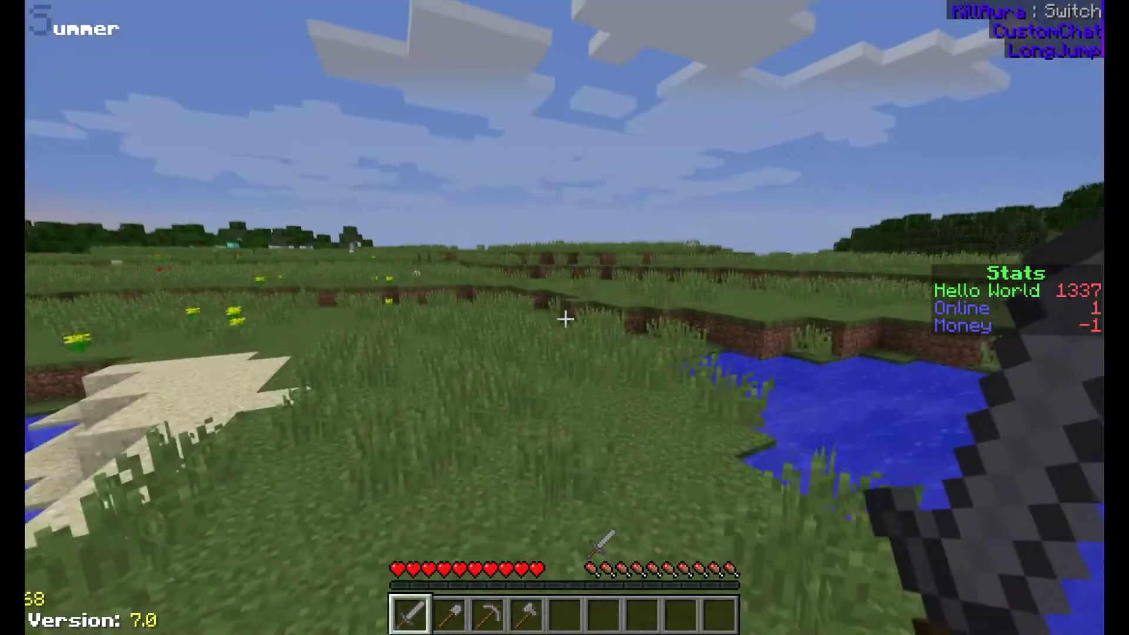
Walk across the field to the diamond block structure and reopen the module menu
key(w)
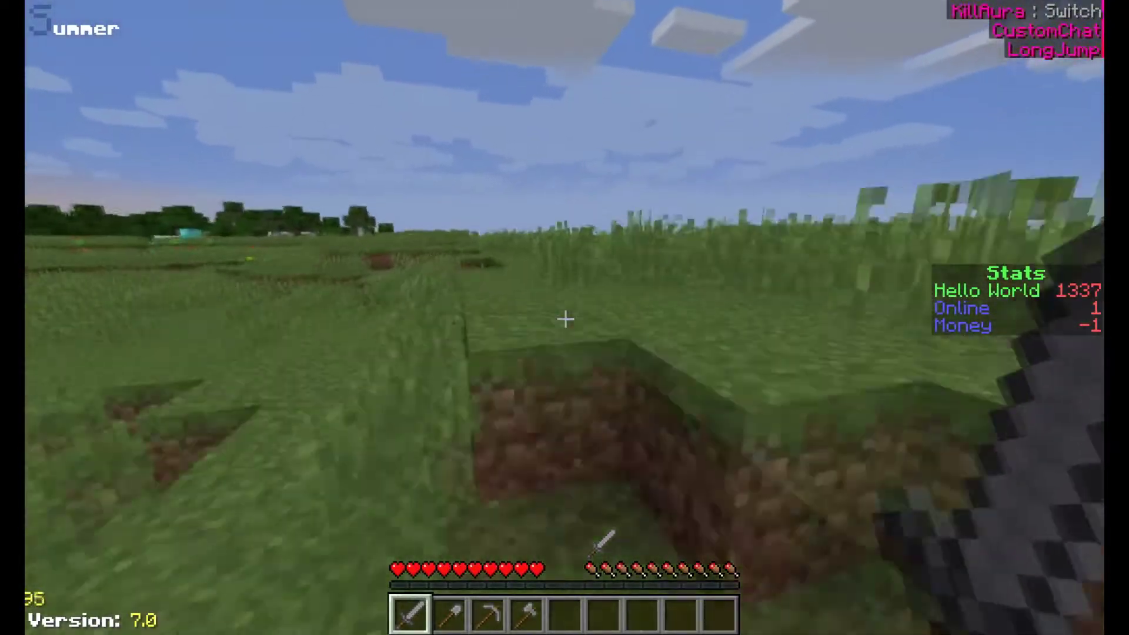
key(w)
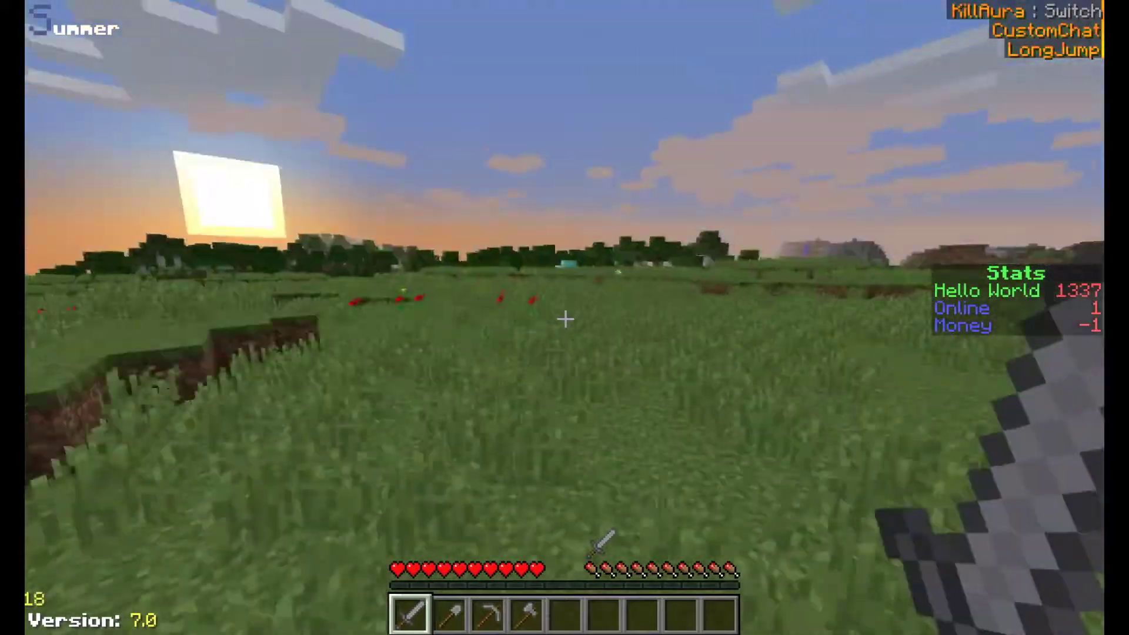
key(w)
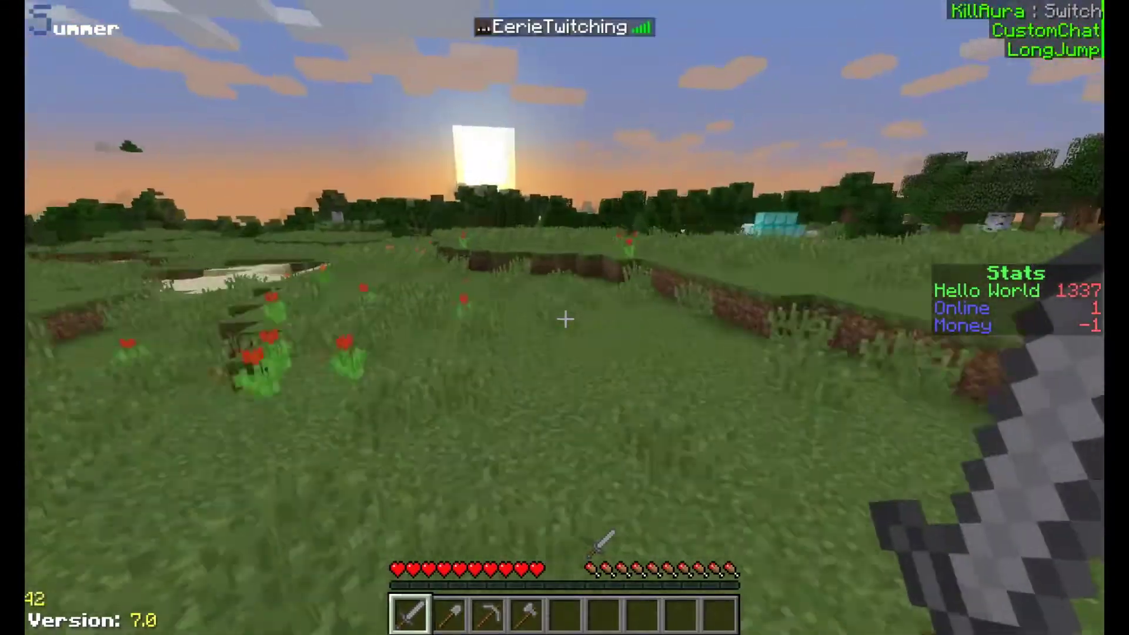
key(w)
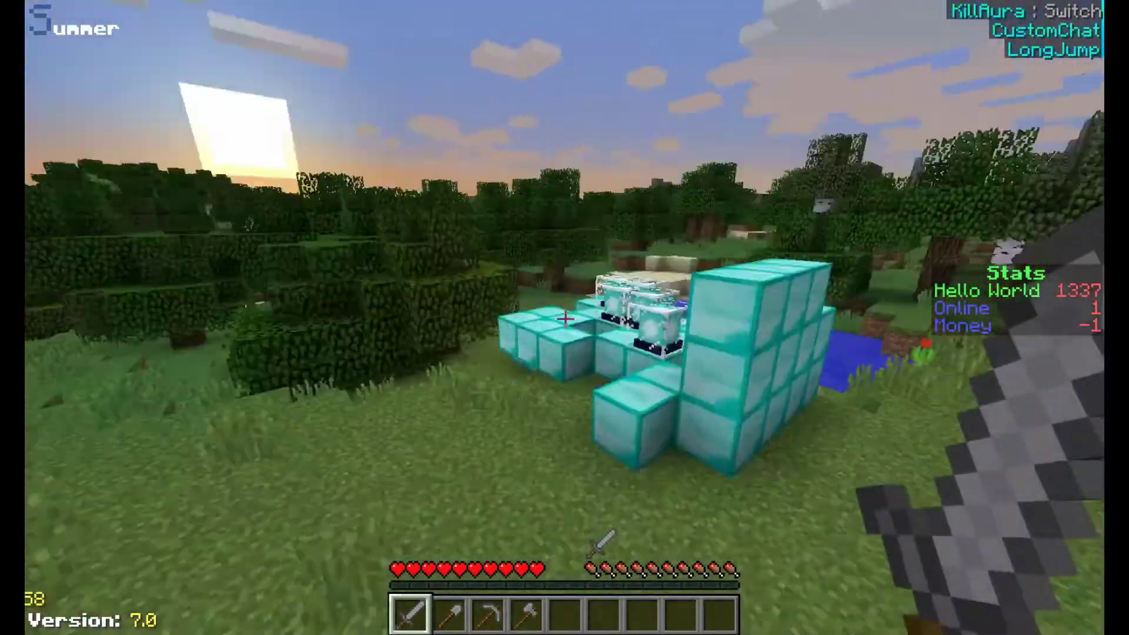
key(shift_r)
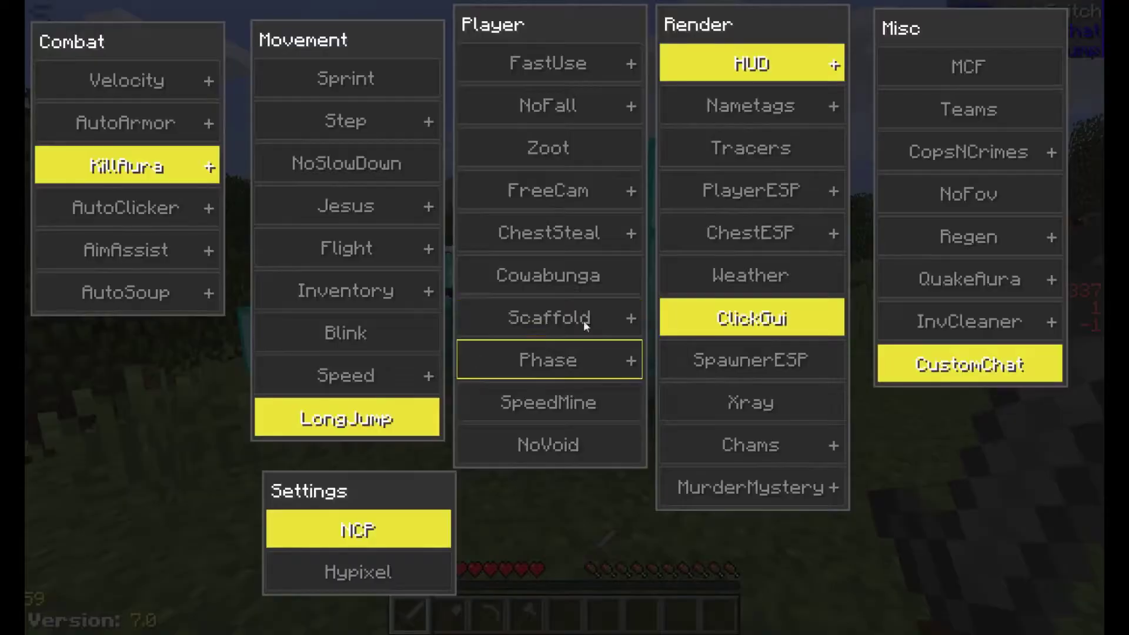
Turn LongJump off, enable Phase with adjusted Distance, and walk through the diamond blocks
click(345, 417)
right_click(549, 359)
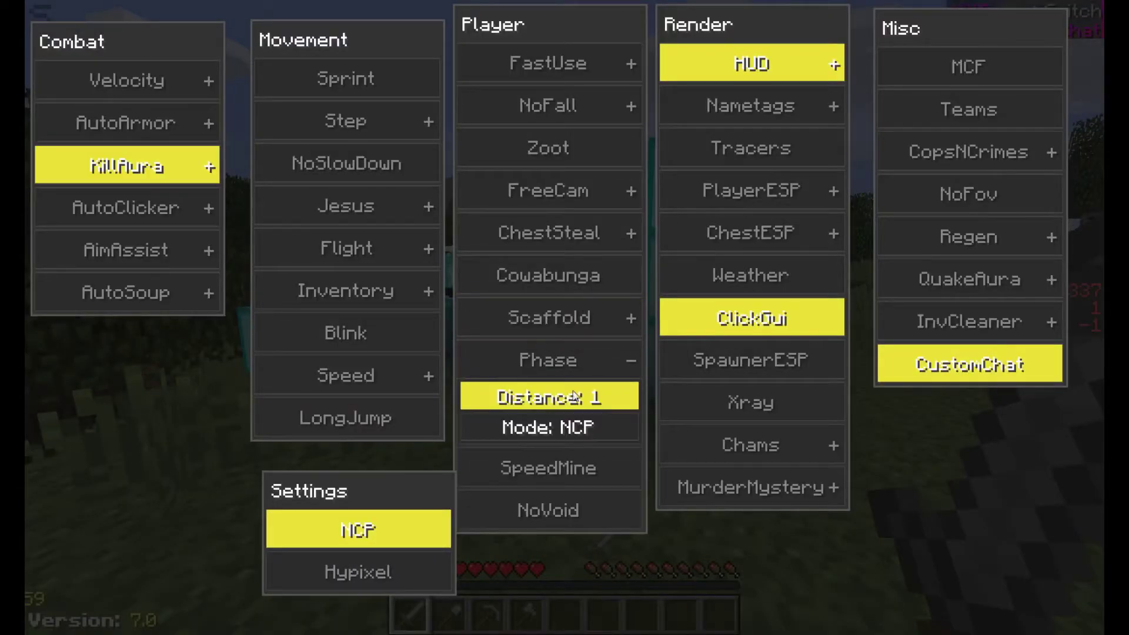
click(600, 397)
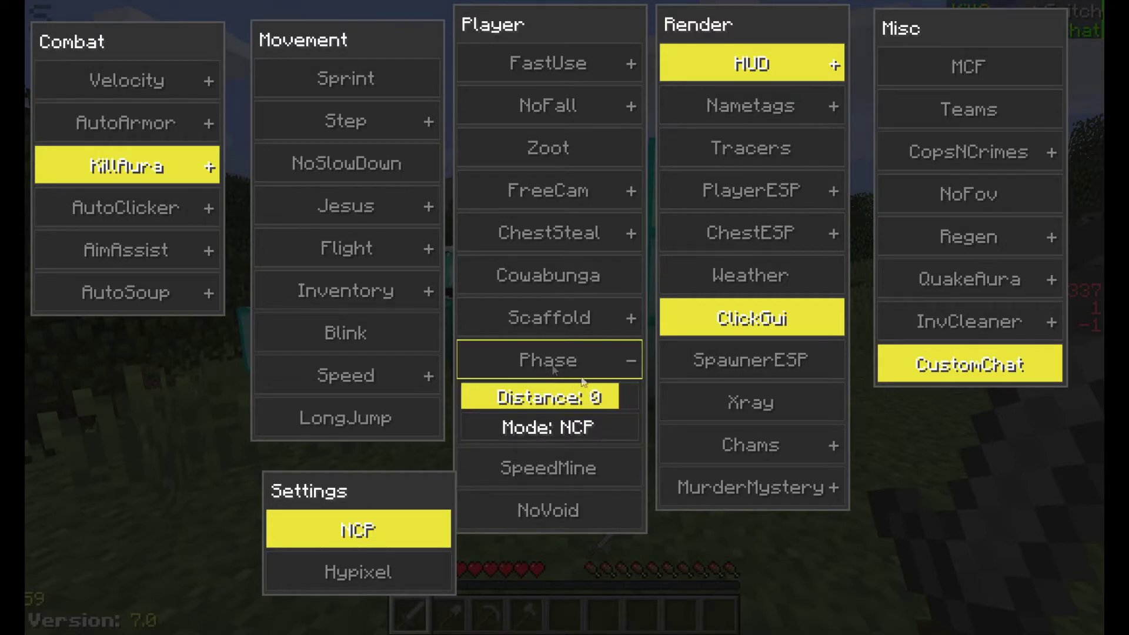
click(623, 398)
click(556, 359)
right_click(557, 365)
key(Escape)
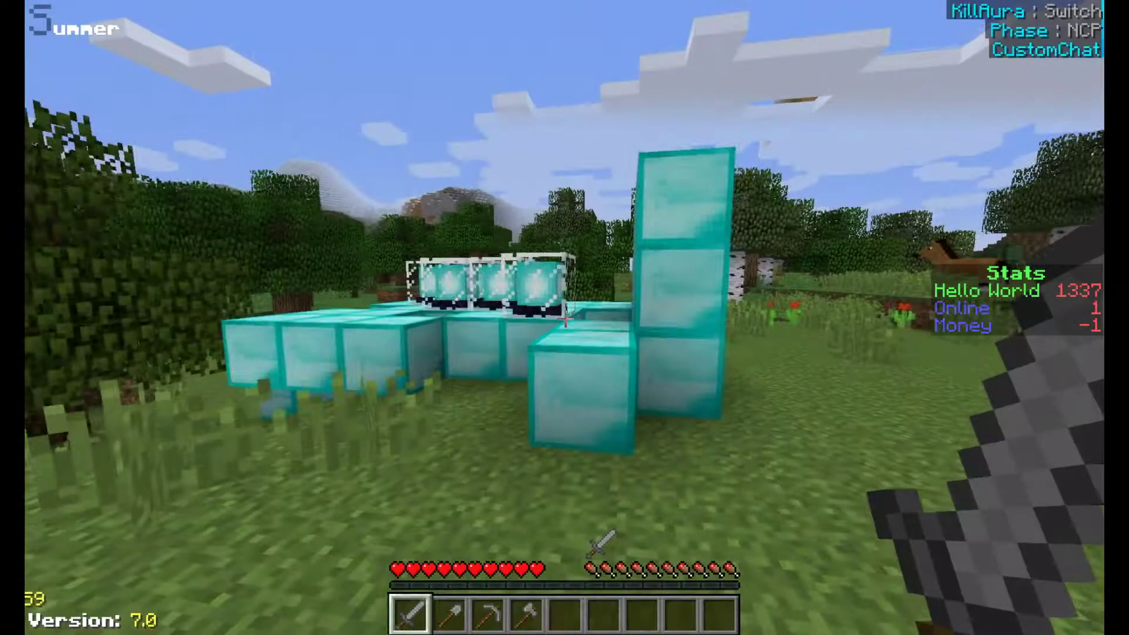
key(w)
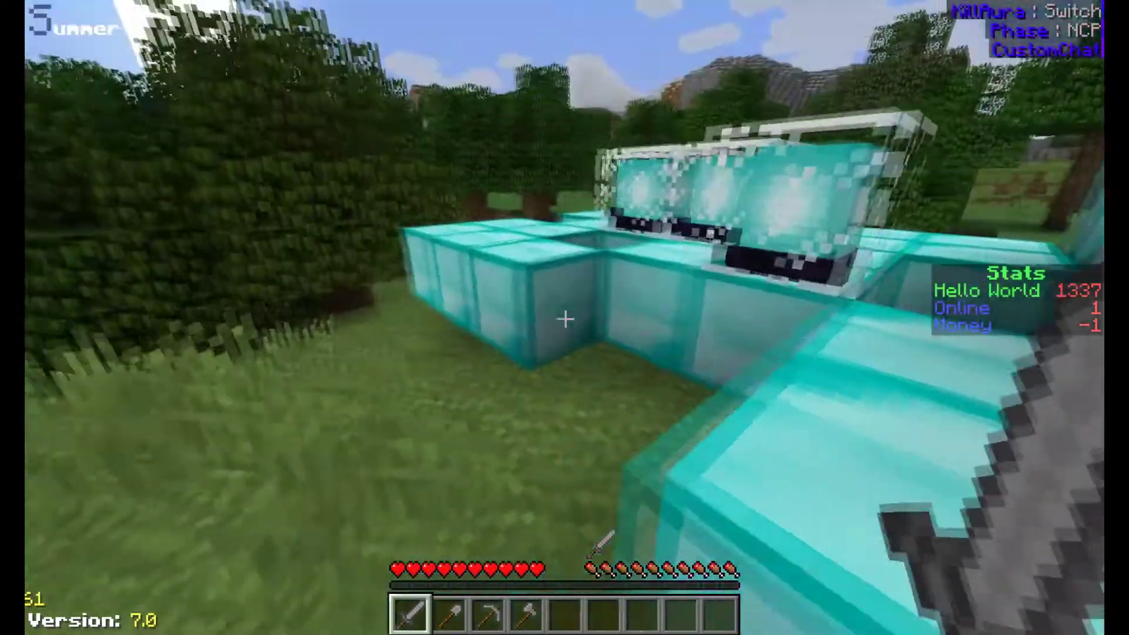
key(w)
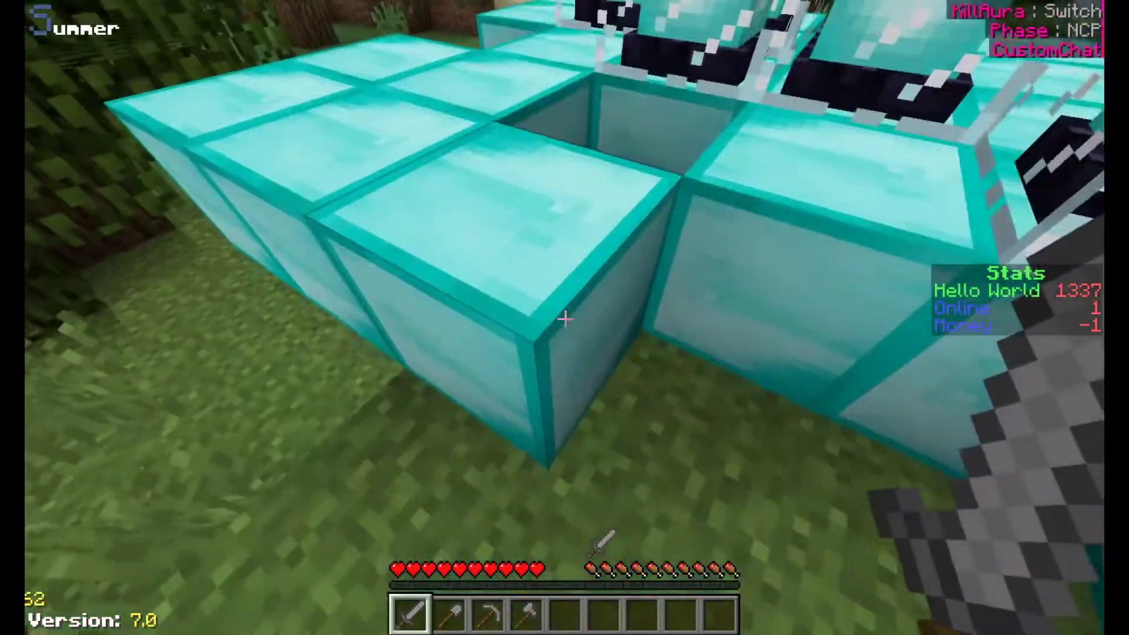
Switch Phase off and turn on Nametags and Tracers
key(shift_r)
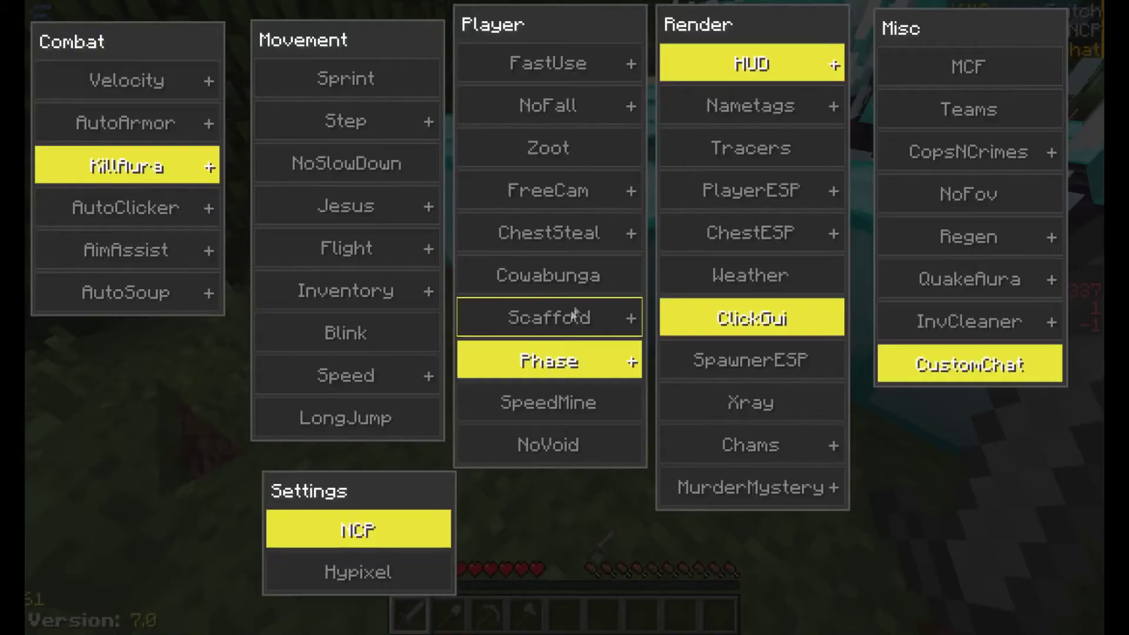
click(548, 361)
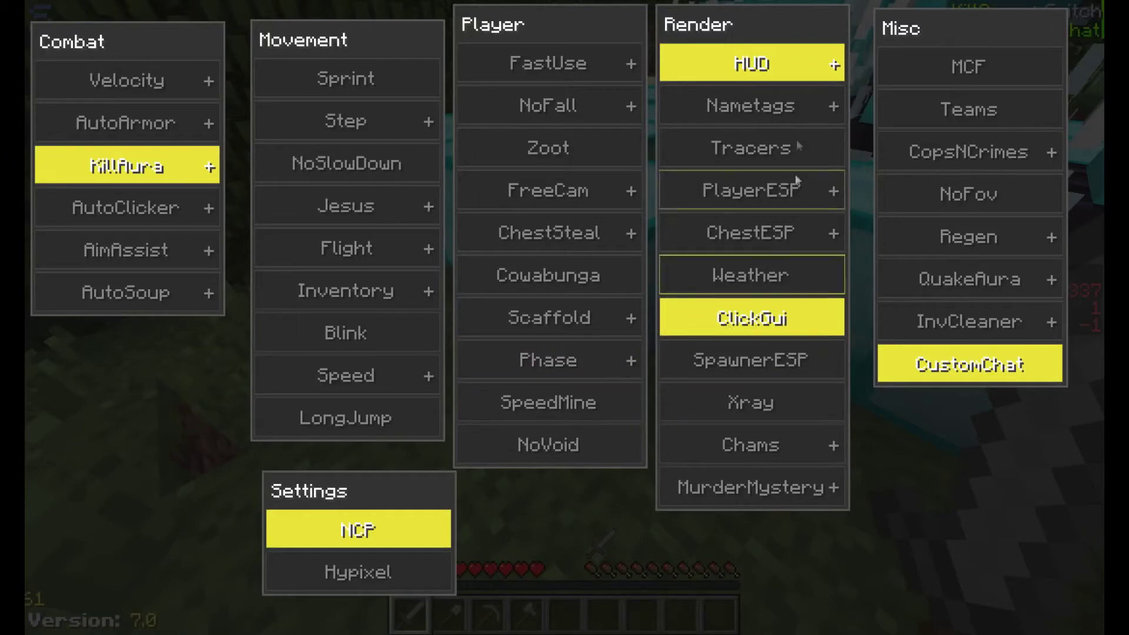
click(751, 106)
right_click(750, 107)
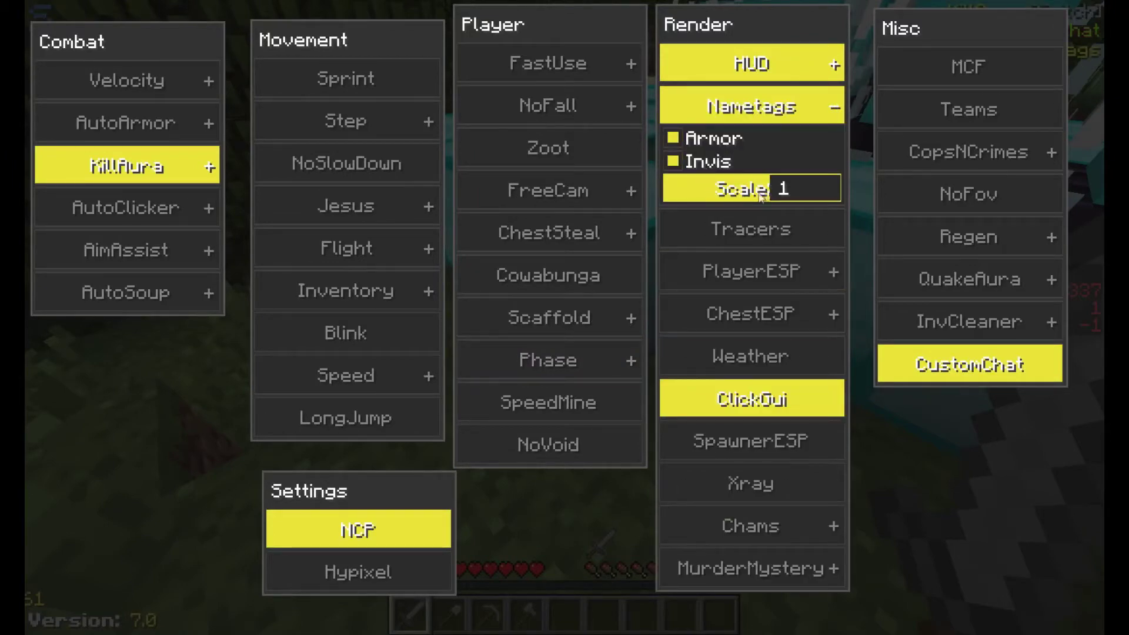
click(763, 108)
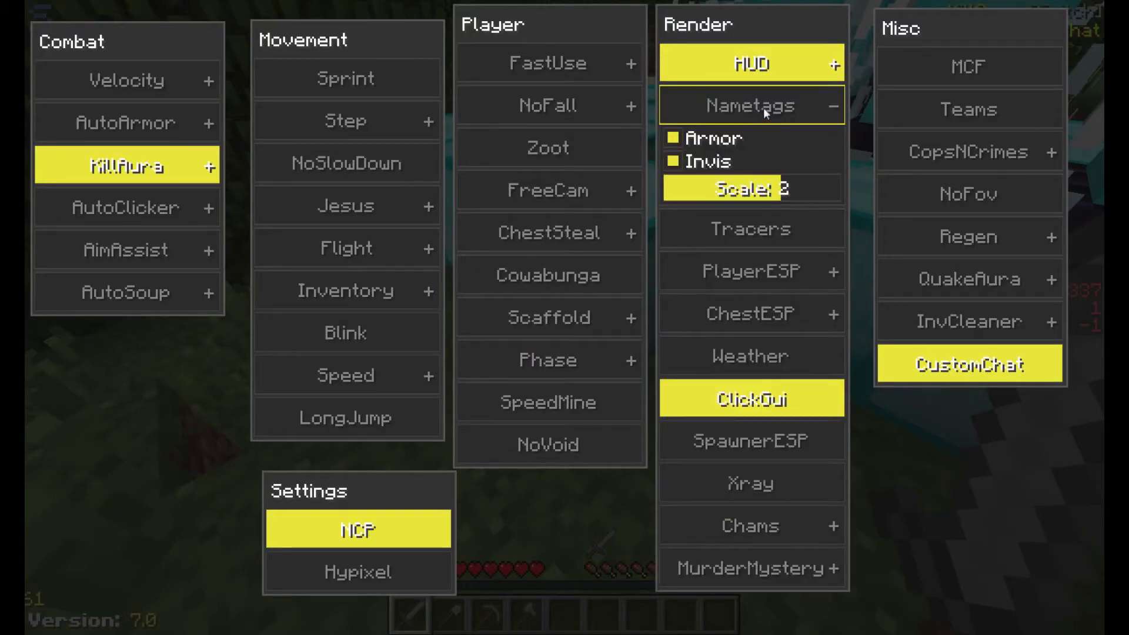
right_click(764, 108)
click(763, 108)
click(757, 148)
Enable ChestESP with tags and line width 3, and turn on Weather
right_click(750, 190)
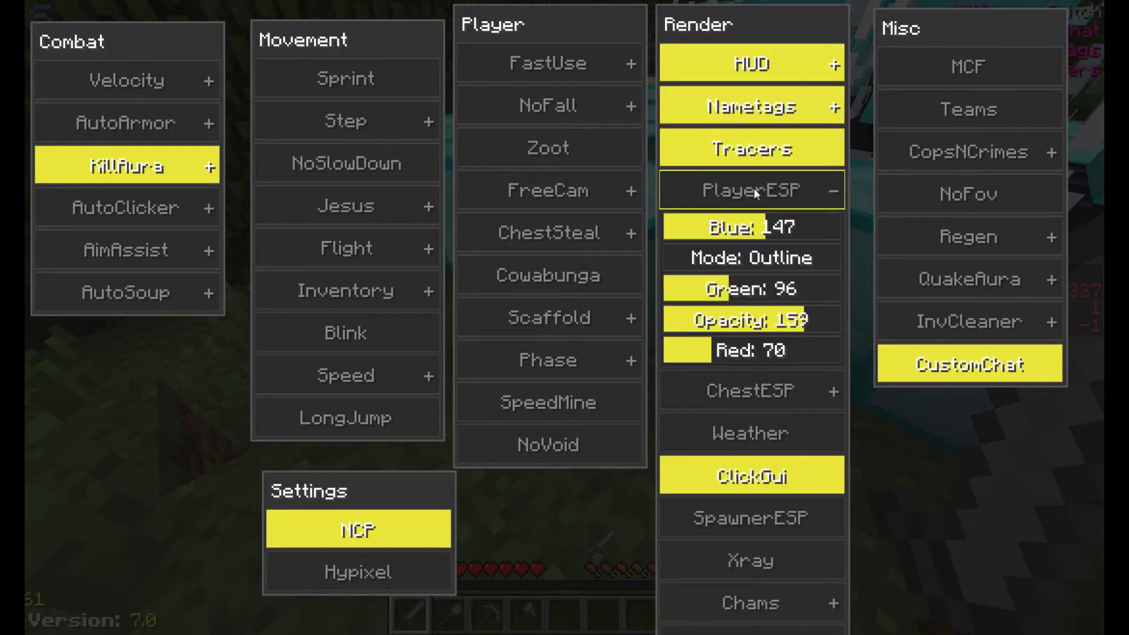
right_click(751, 190)
right_click(747, 235)
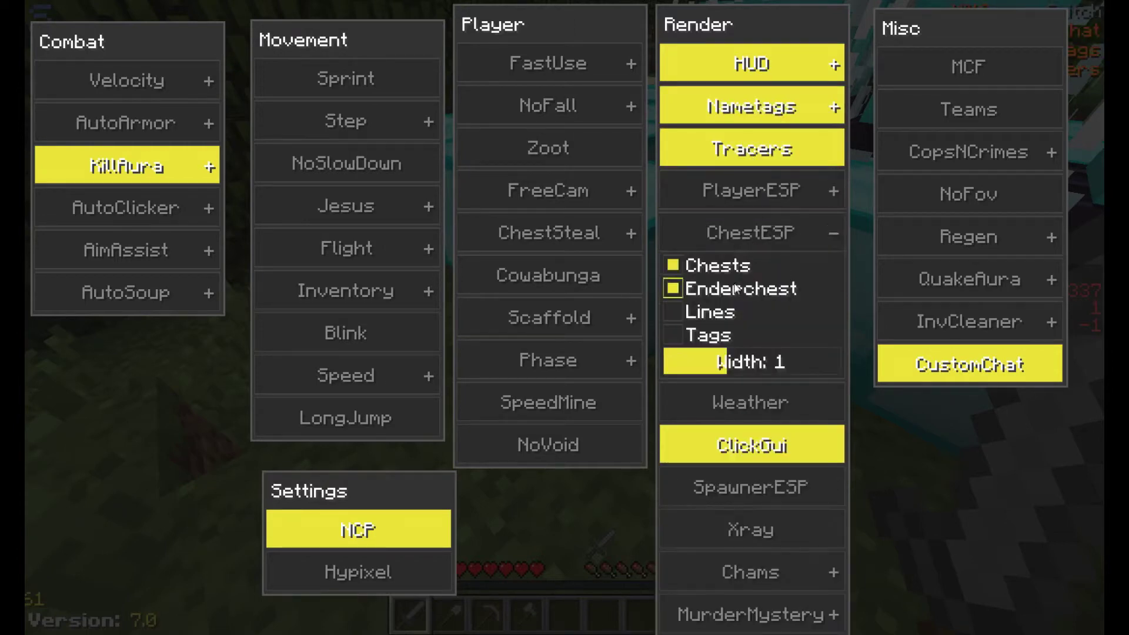
click(674, 335)
drag(720, 362, 784, 362)
click(744, 404)
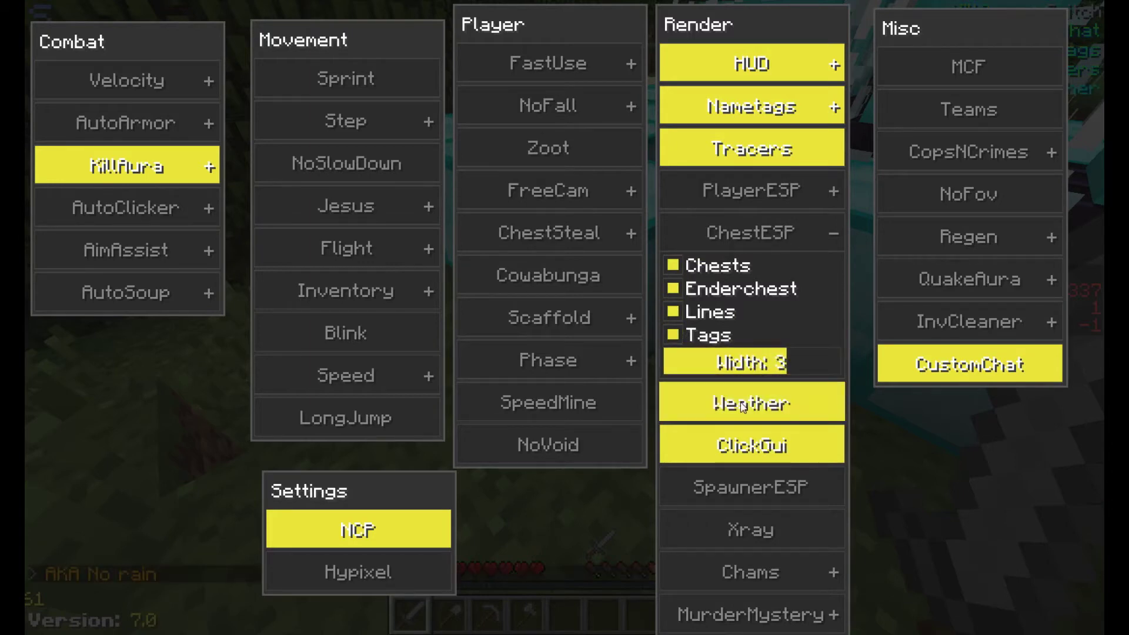
click(743, 404)
click(743, 408)
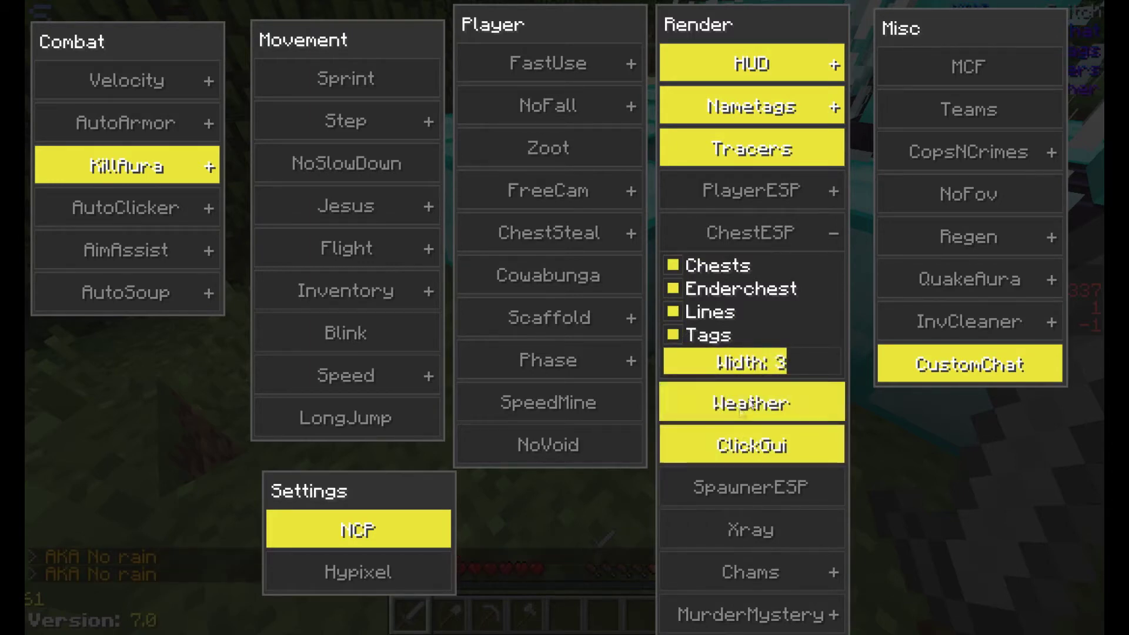
right_click(750, 232)
click(750, 232)
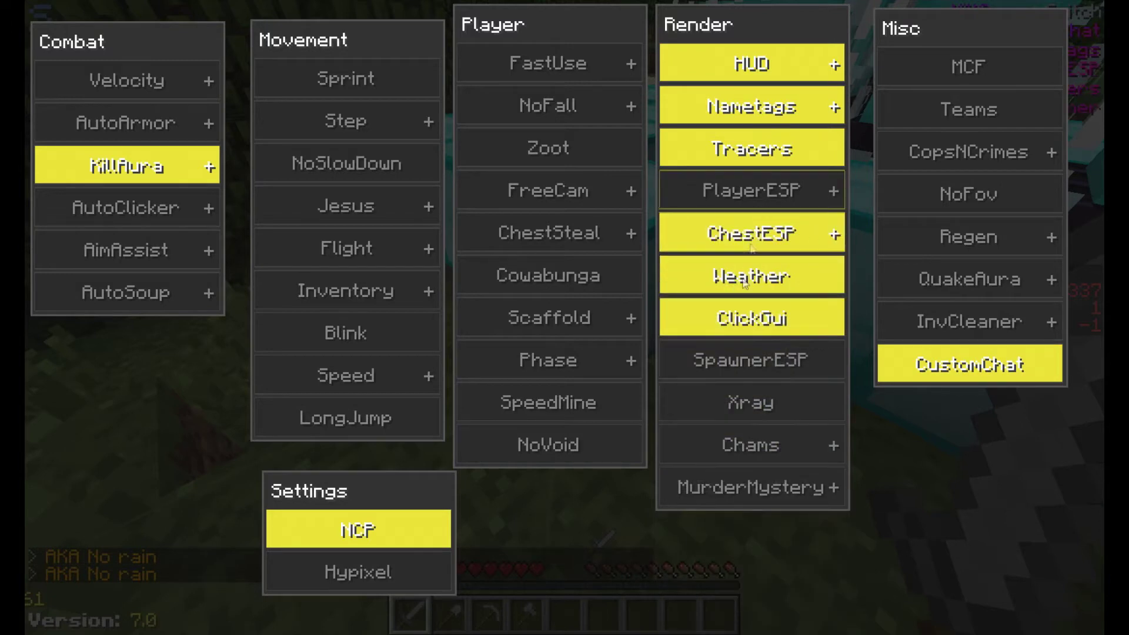
Adjust Chams' highlighted entities, toggle SpawnerESP, and show MurderMystery's settings
right_click(769, 449)
click(674, 500)
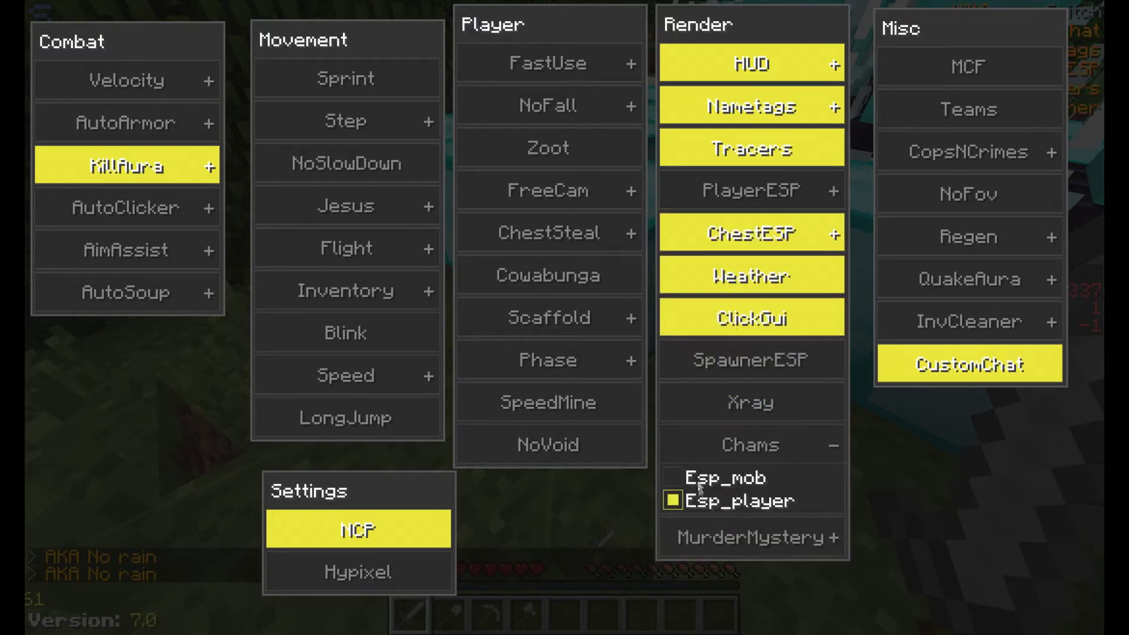
click(672, 477)
right_click(750, 443)
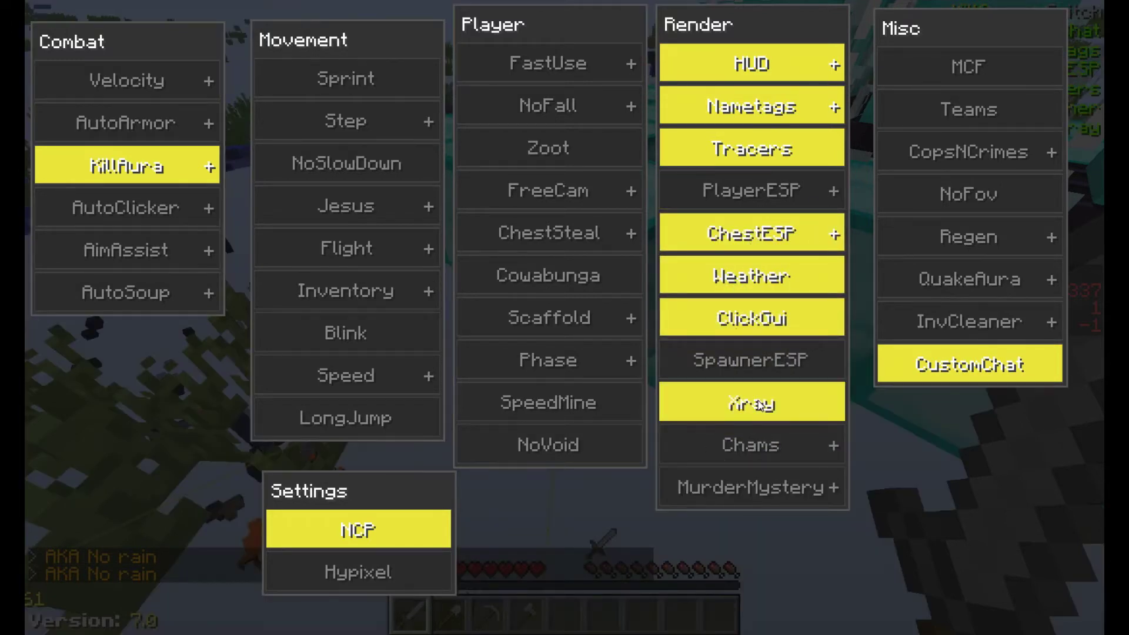
click(746, 359)
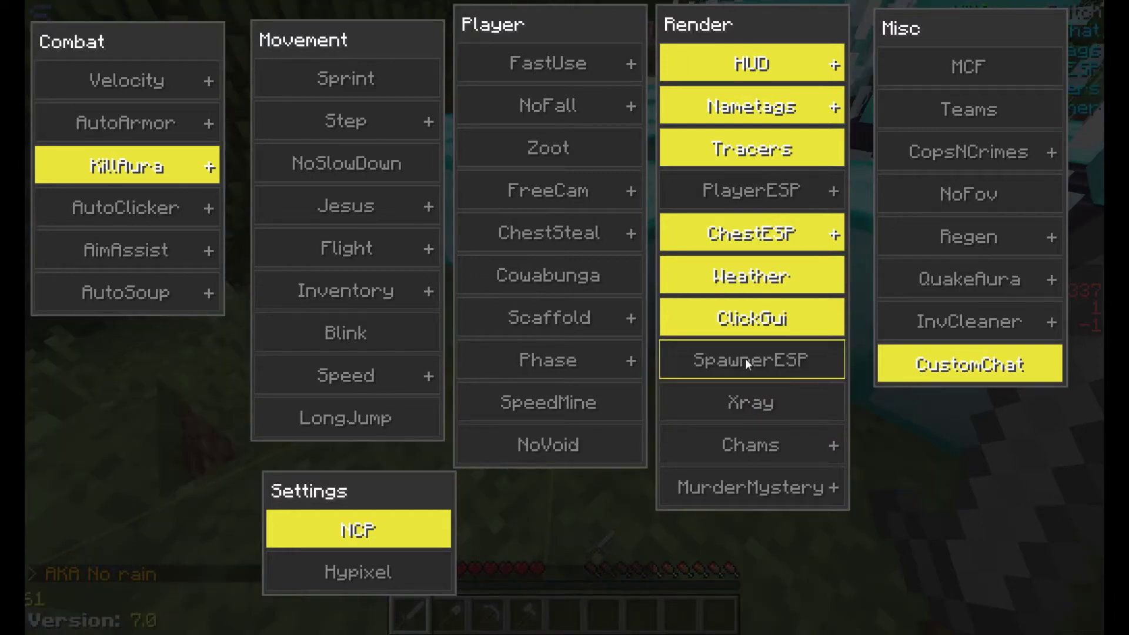
right_click(755, 483)
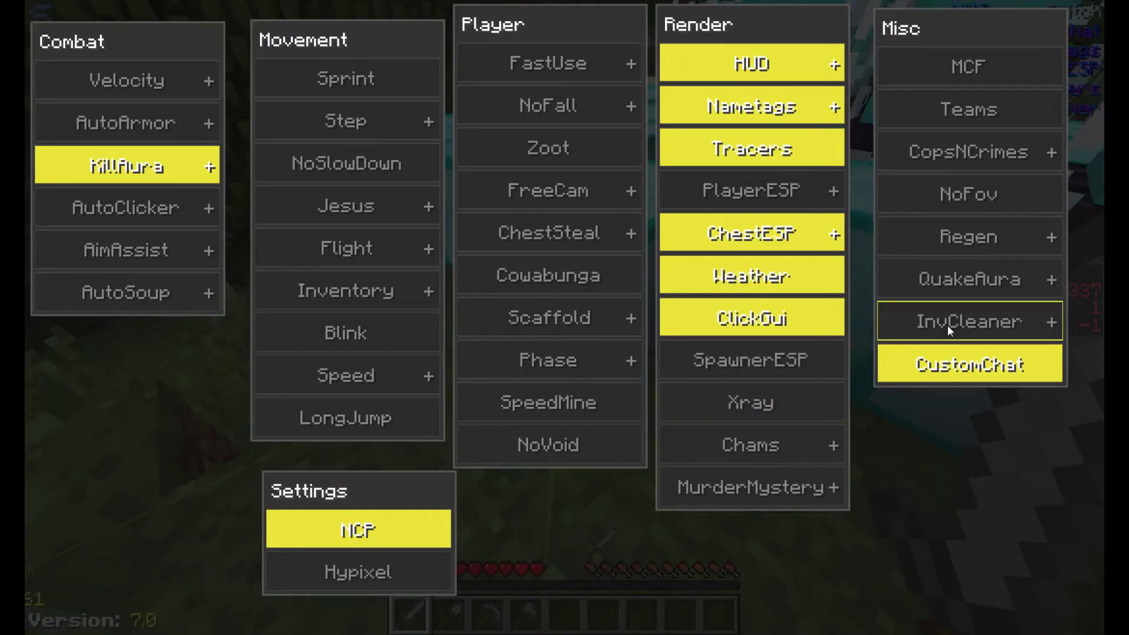
right_click(970, 323)
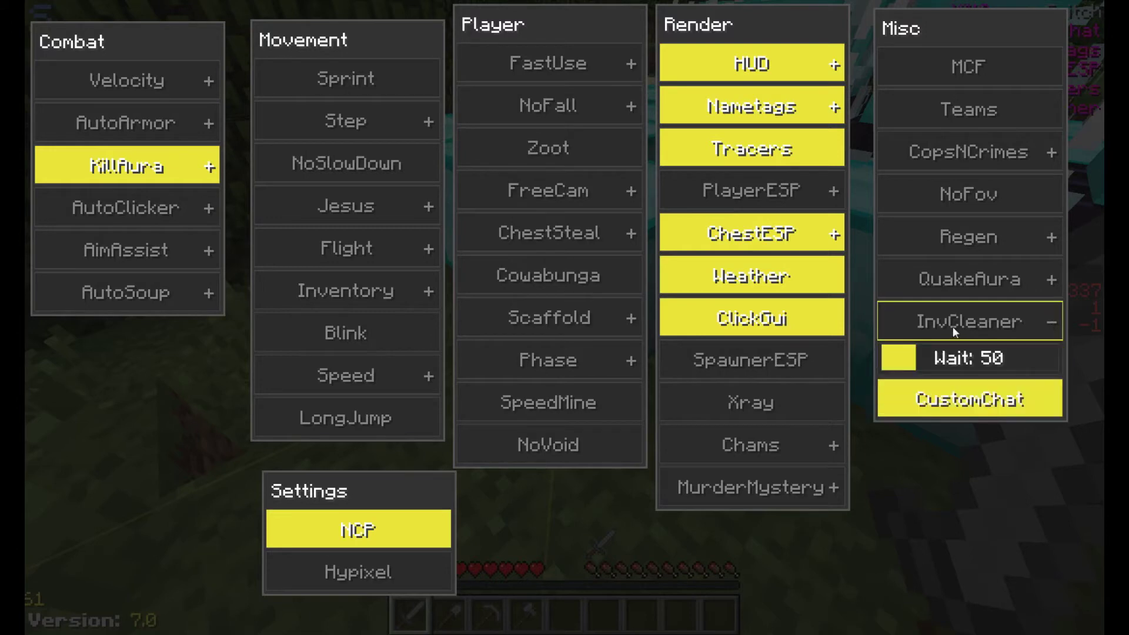
right_click(970, 322)
right_click(968, 285)
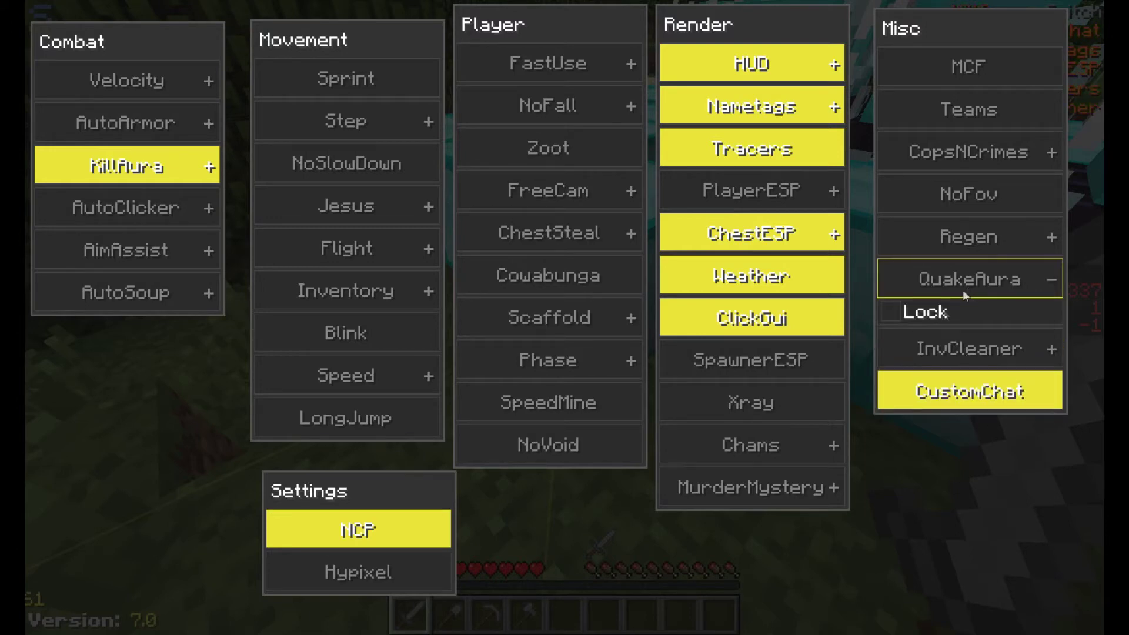
right_click(963, 242)
right_click(965, 237)
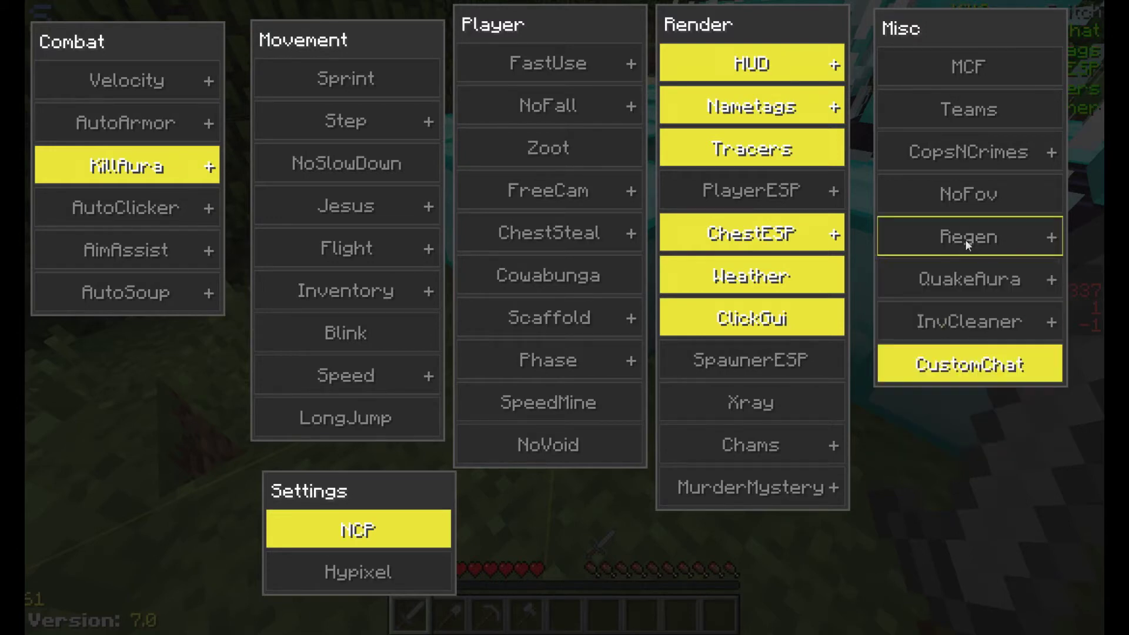
click(969, 194)
right_click(968, 152)
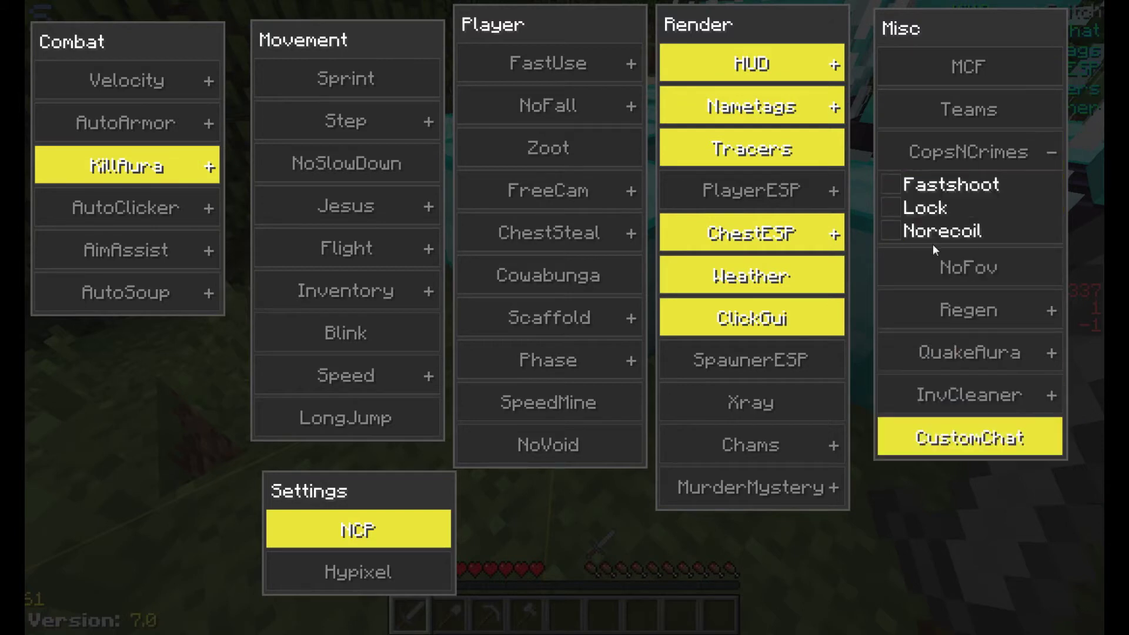
right_click(953, 152)
click(970, 63)
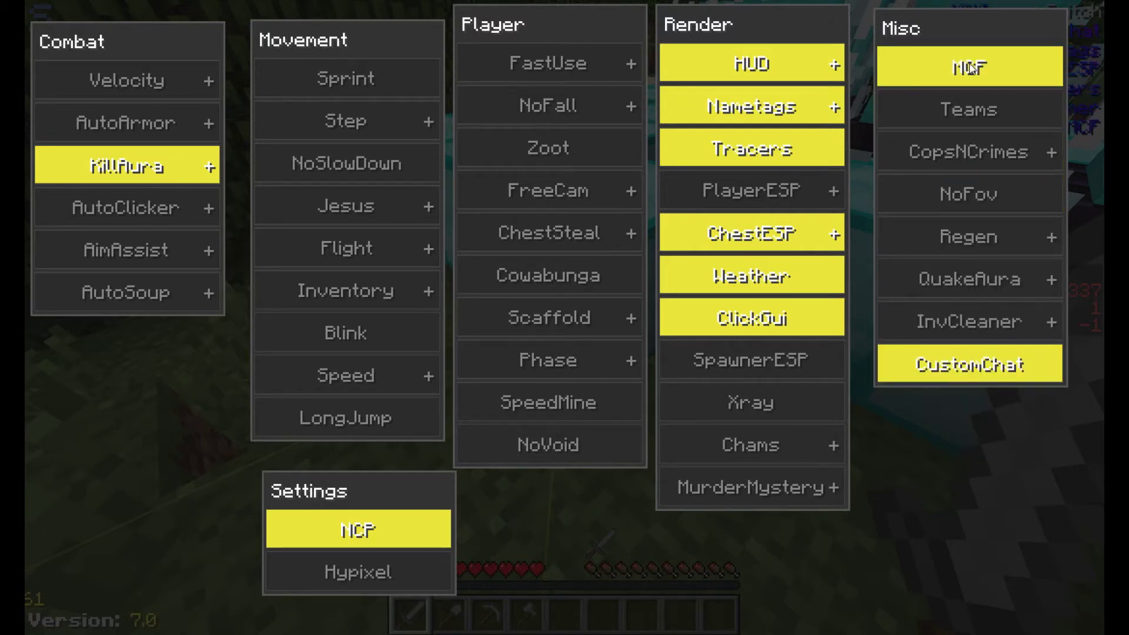
right_click(563, 63)
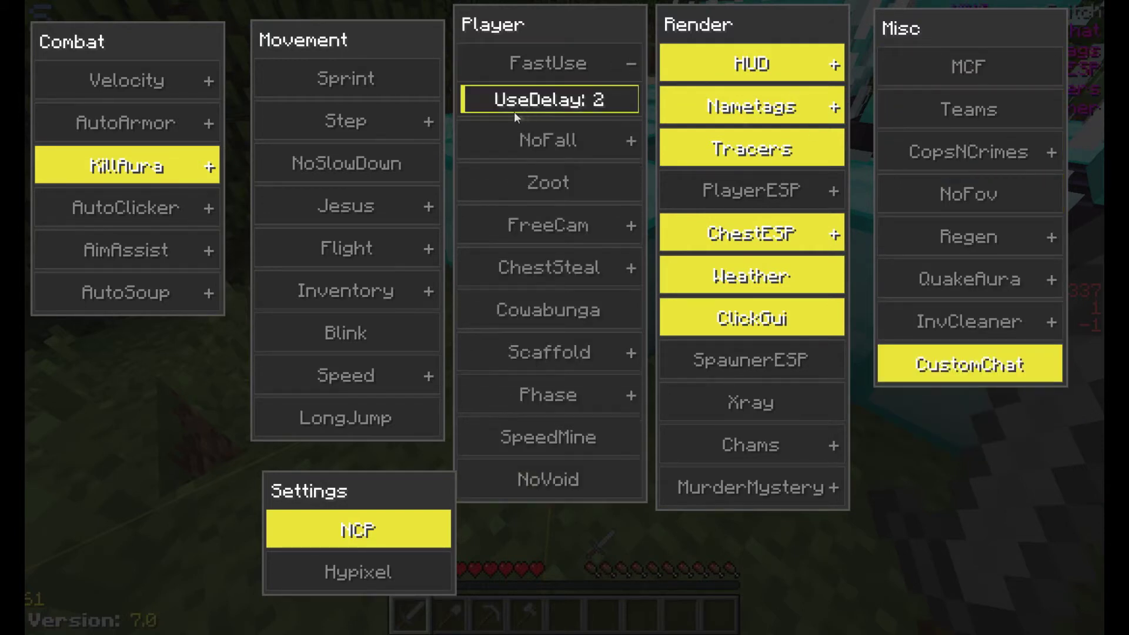
Enable FastUse with use delay 35 and NoFall in Vanilla mode
mouse_move(494, 105)
mouse_down()
mouse_move(526, 105)
mouse_move(467, 107)
mouse_up()
click(539, 66)
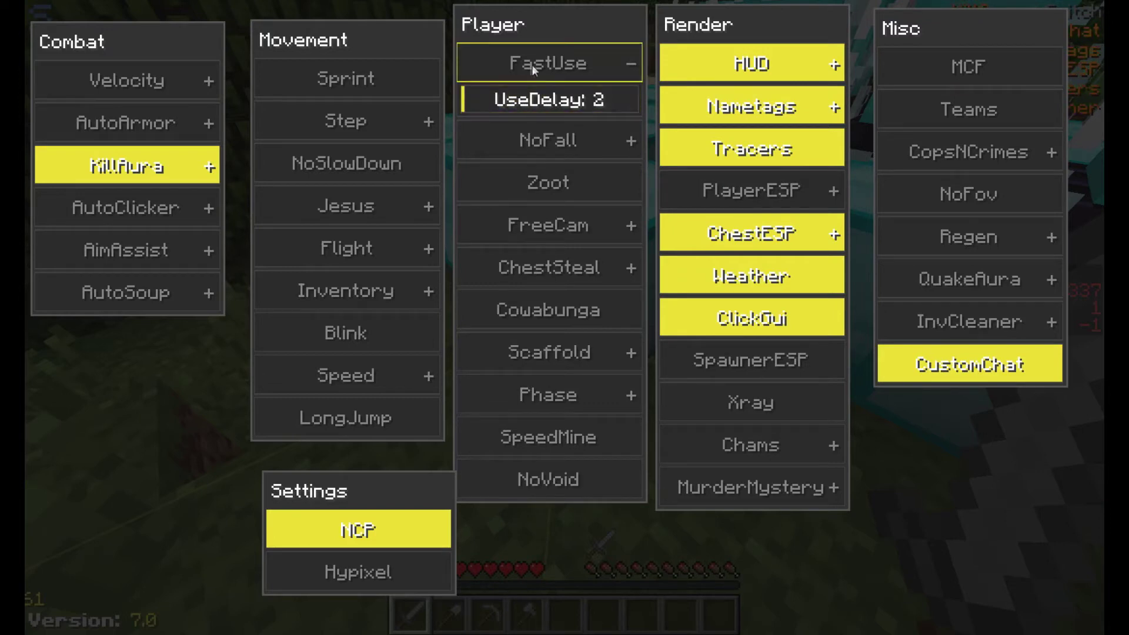
right_click(539, 66)
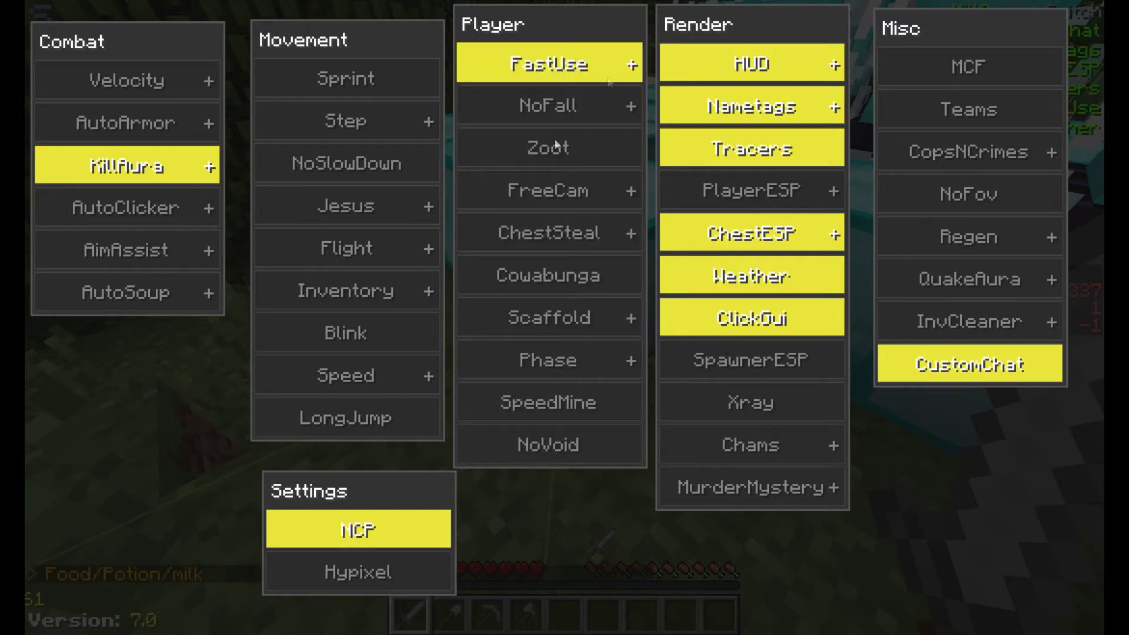
click(543, 107)
right_click(542, 107)
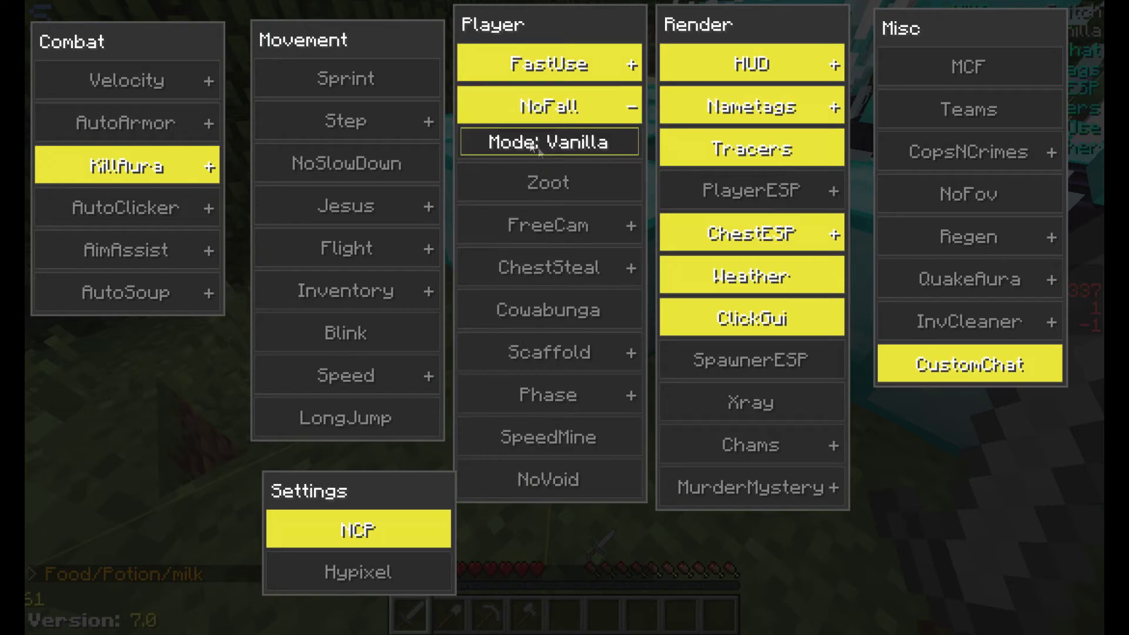
click(538, 146)
click(603, 133)
right_click(587, 107)
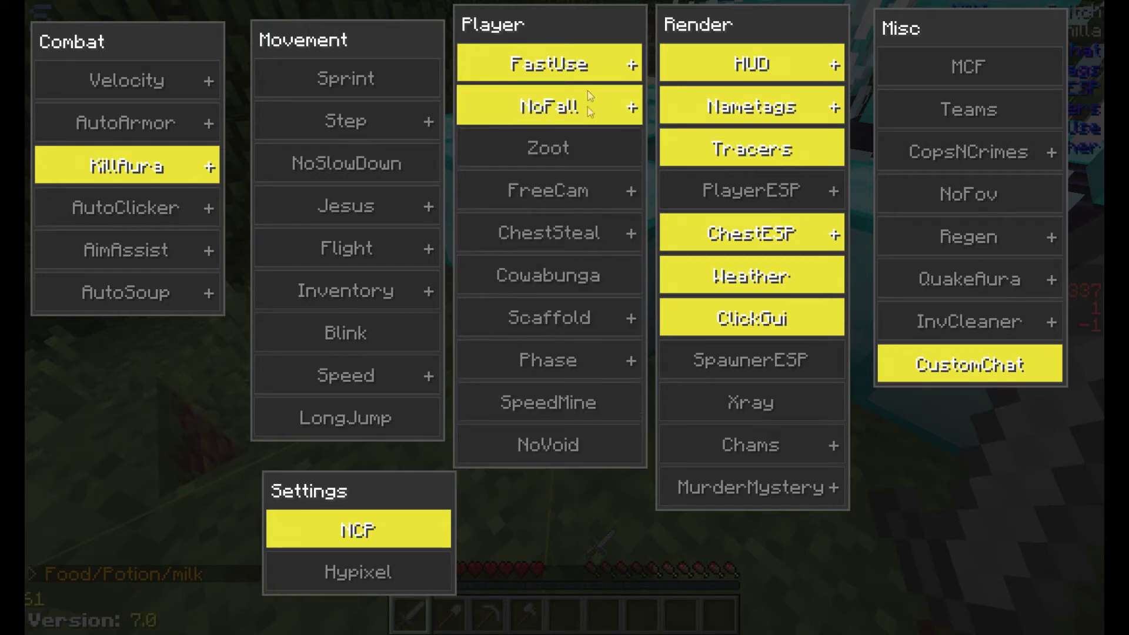
click(540, 145)
click(548, 145)
Enable ChestSteal with its steal delay lowered to about 30
right_click(538, 194)
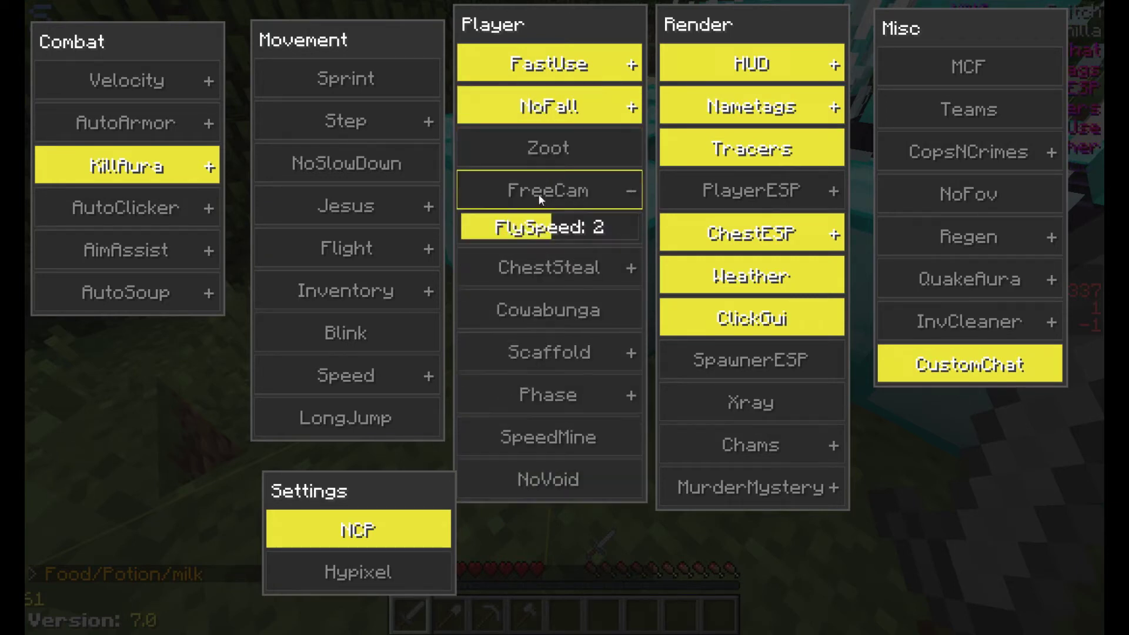
right_click(565, 191)
right_click(549, 234)
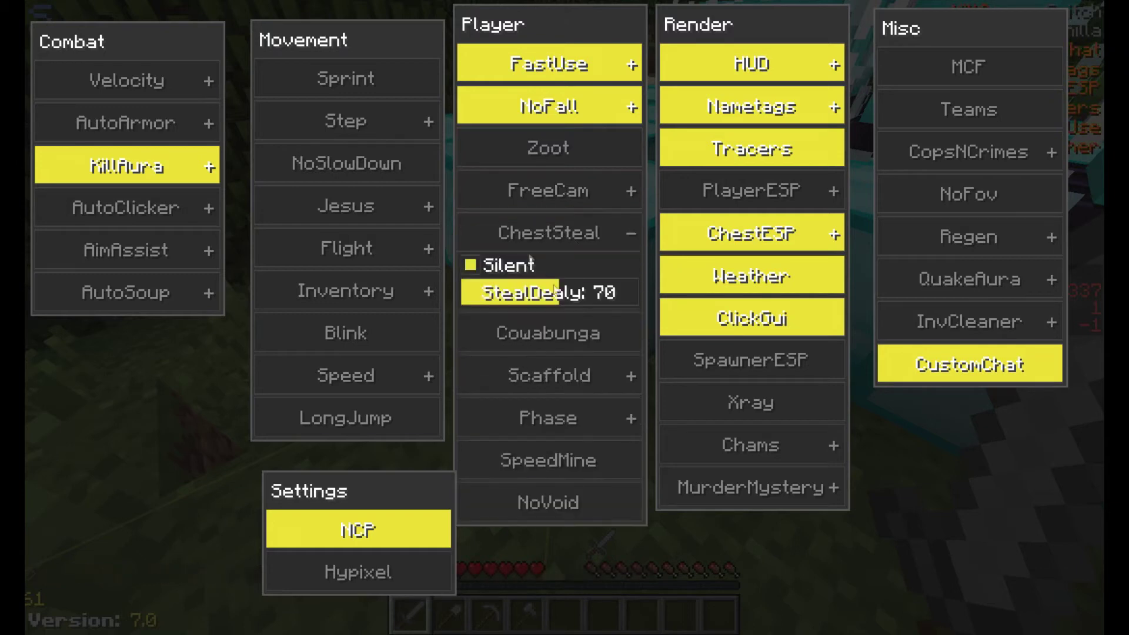
click(563, 293)
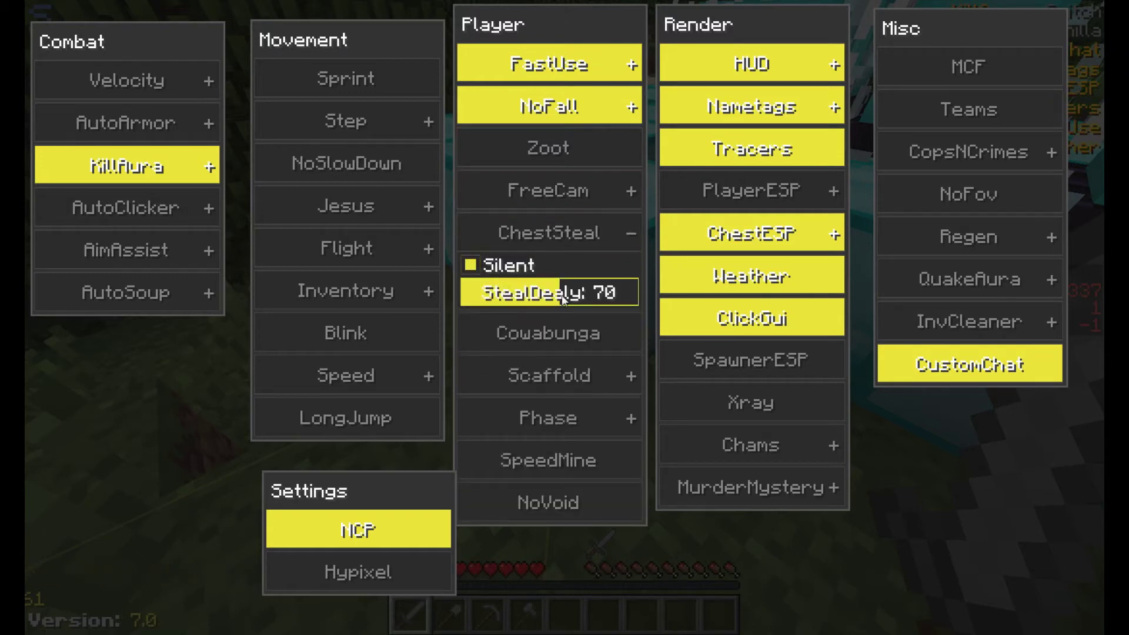
click(508, 296)
click(495, 234)
right_click(552, 226)
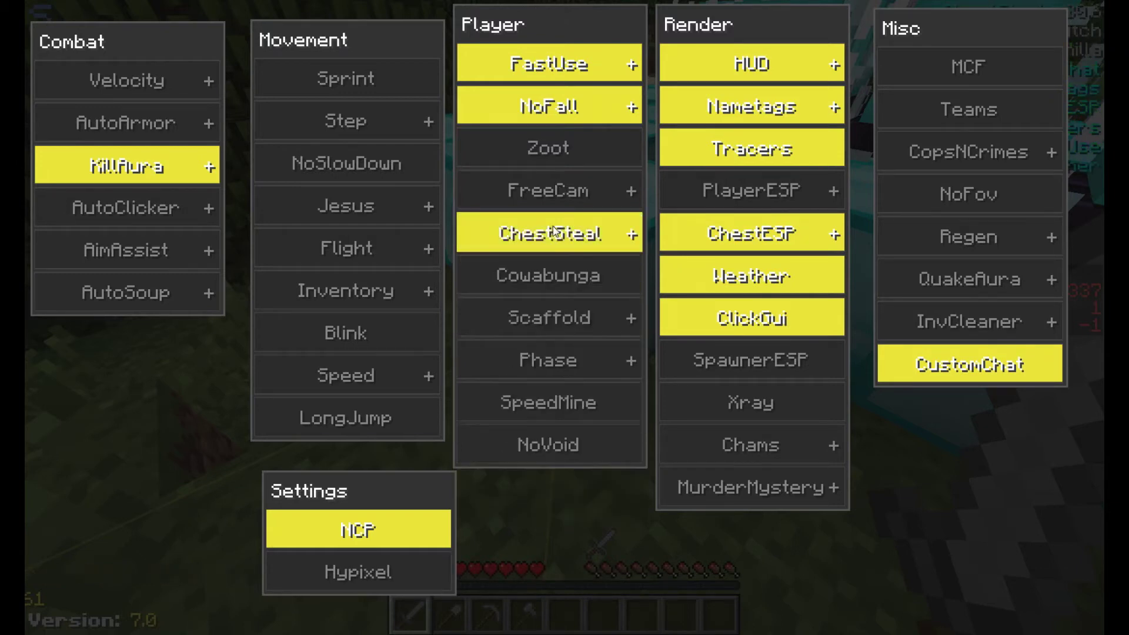
Enable NoVoid, leaving Cowabunga and Scaffold unchanged
click(534, 274)
click(534, 274)
right_click(565, 323)
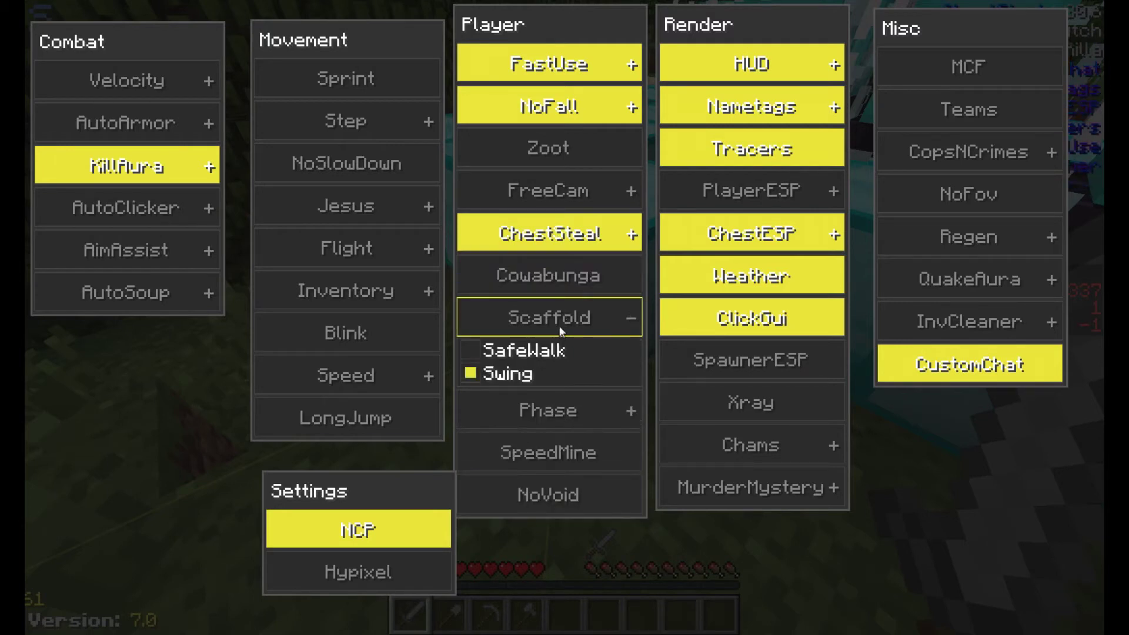
right_click(557, 361)
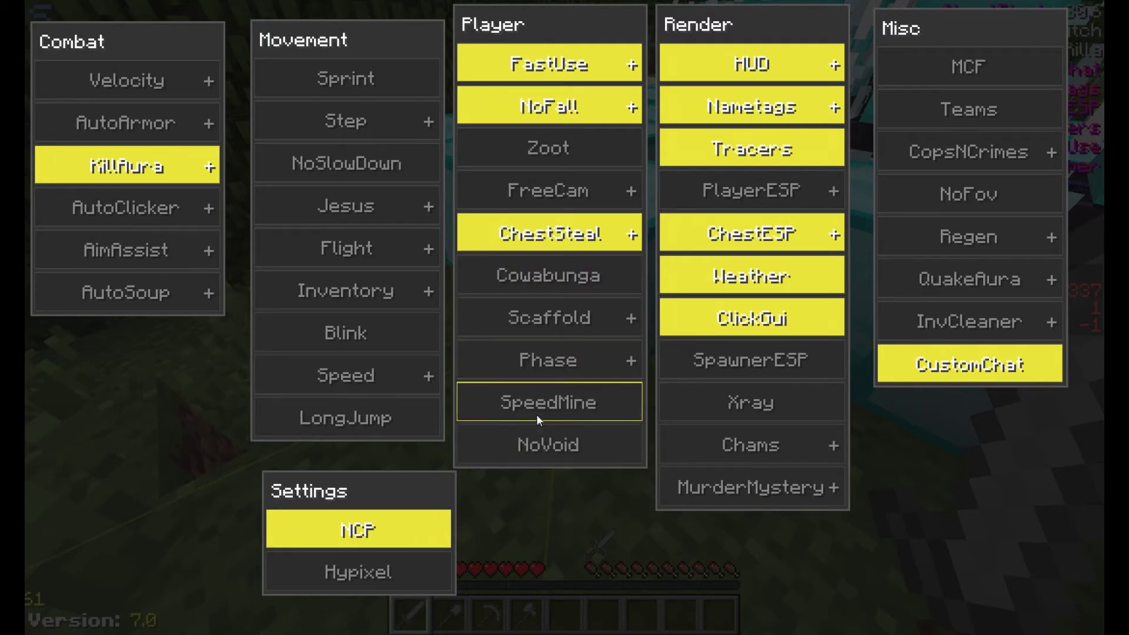
click(541, 448)
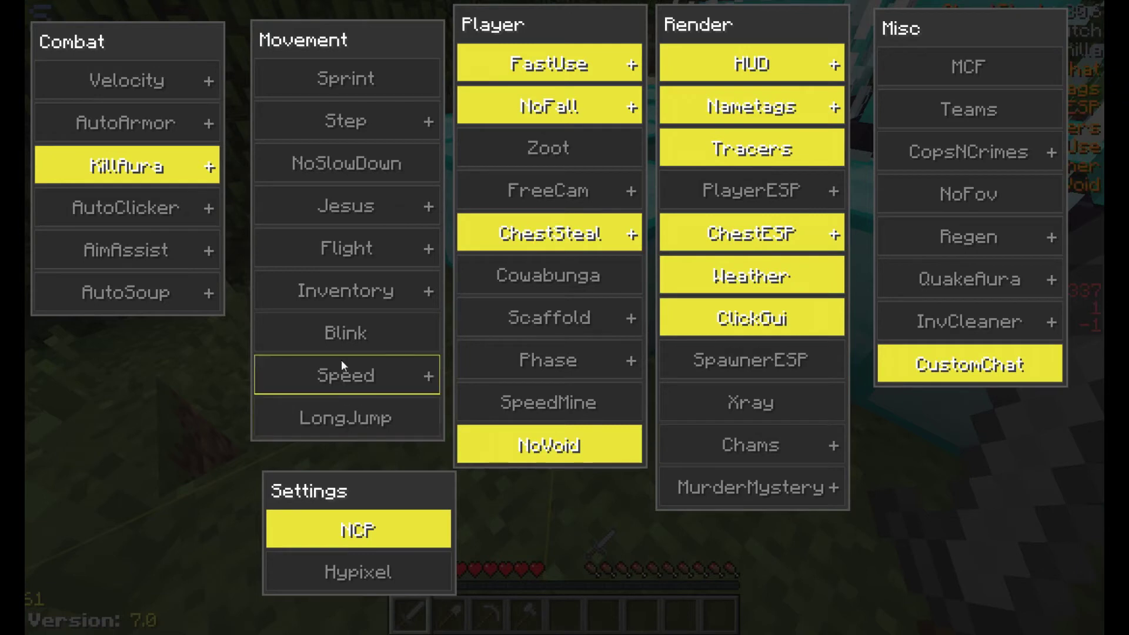
Enable Jesus with its mode changed, plus NoSlowDown
right_click(349, 294)
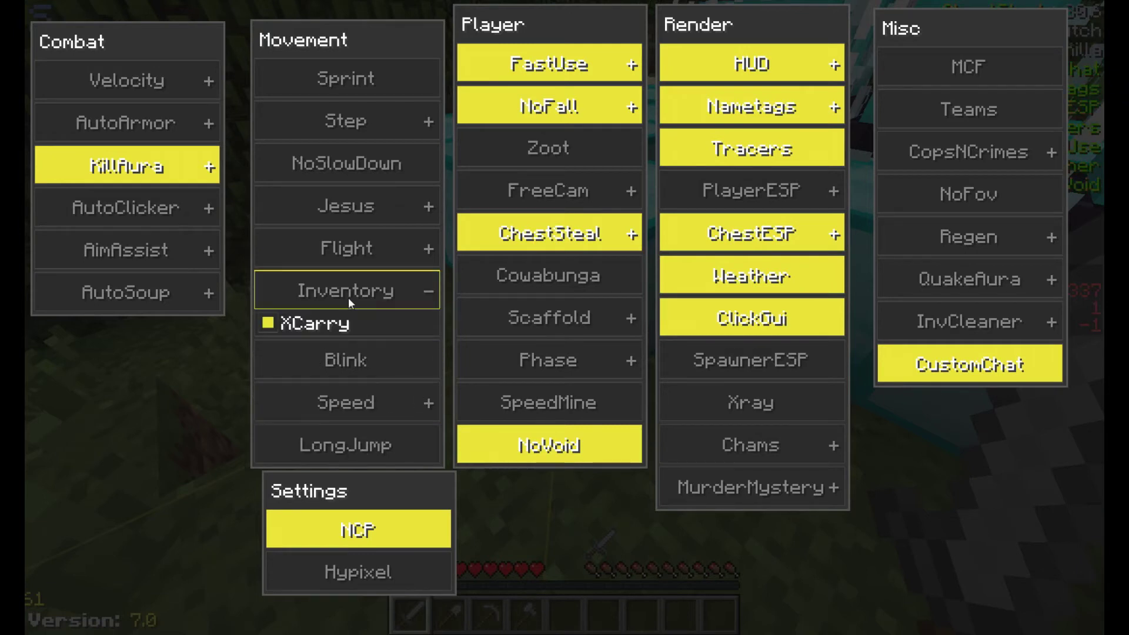
right_click(349, 250)
right_click(348, 211)
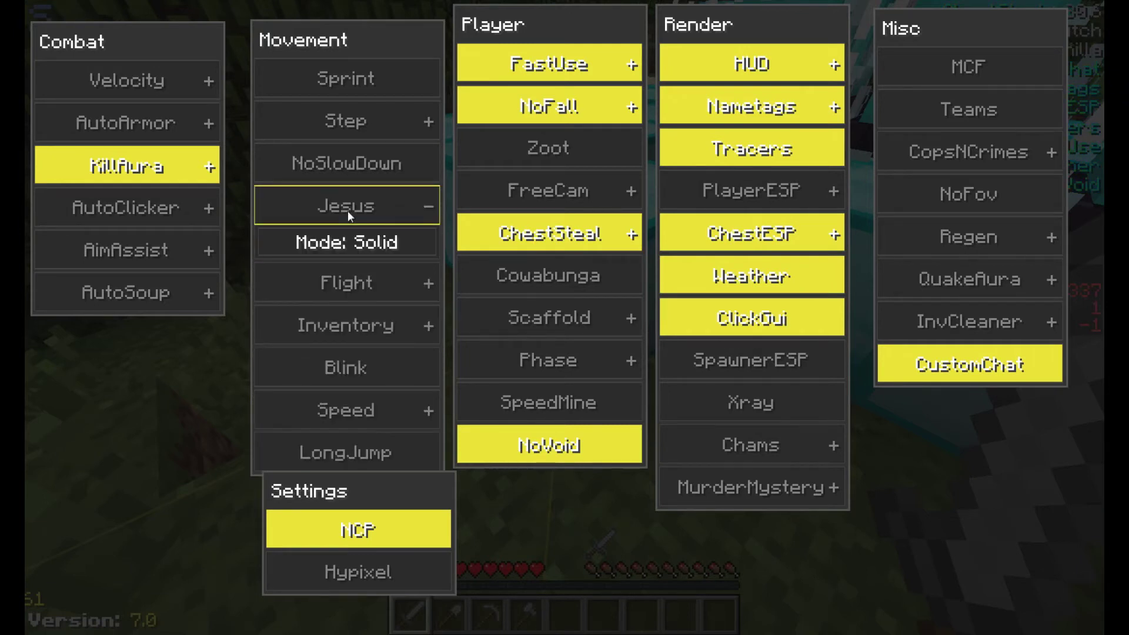
click(348, 244)
right_click(347, 207)
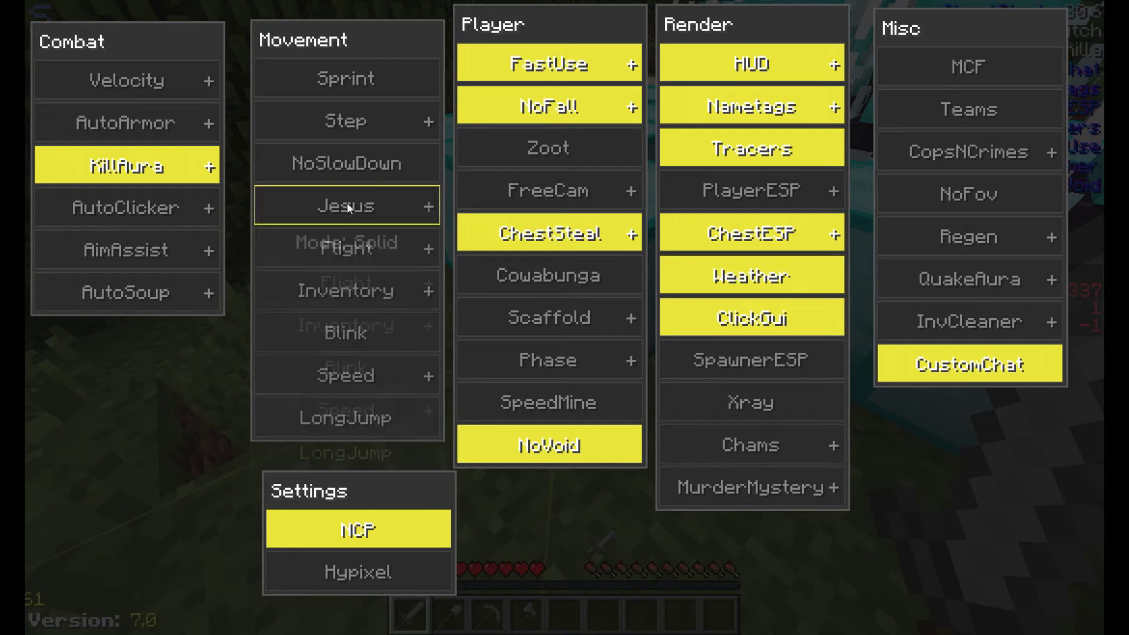
click(347, 207)
click(342, 162)
Enable Step in NCP mode with Reverse off, enable Velocity, and resume play
right_click(347, 120)
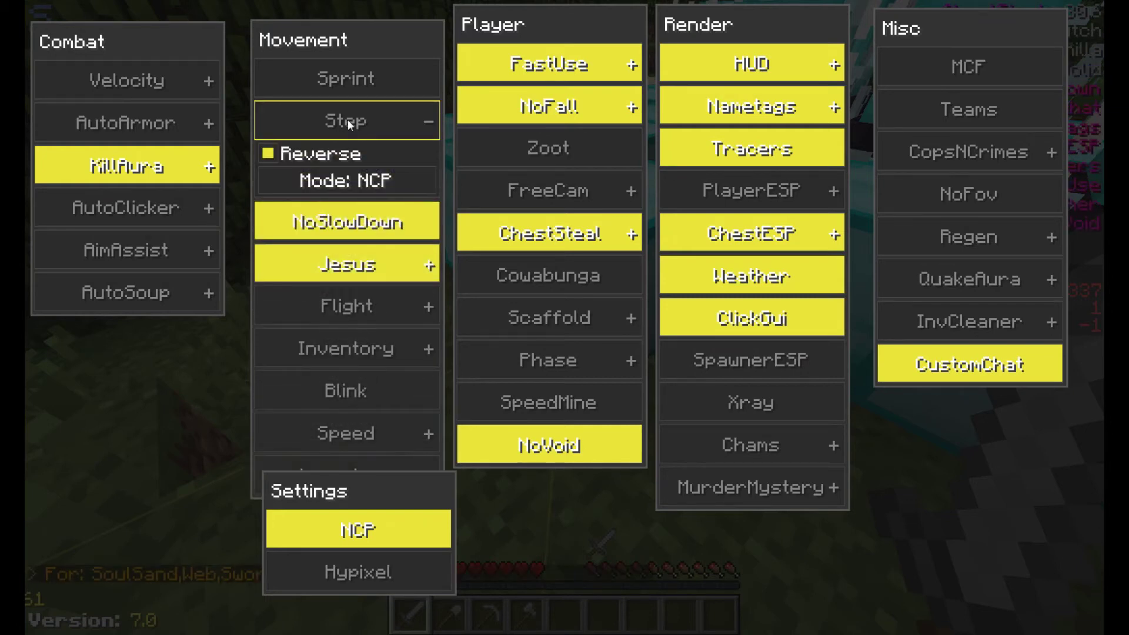
click(337, 182)
click(268, 153)
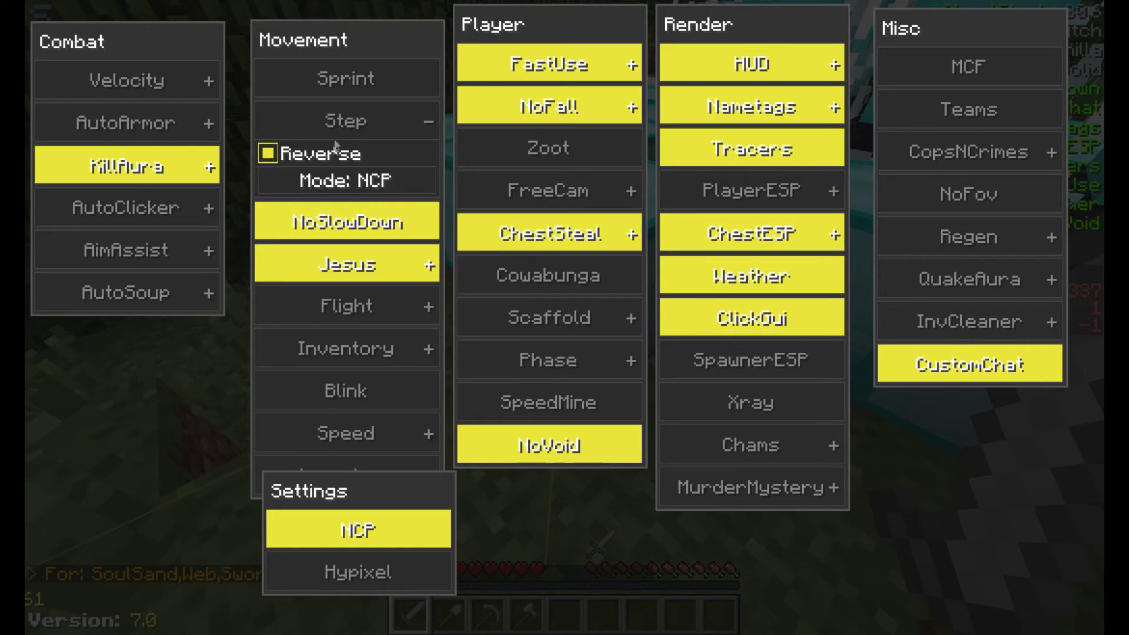
right_click(342, 117)
click(341, 117)
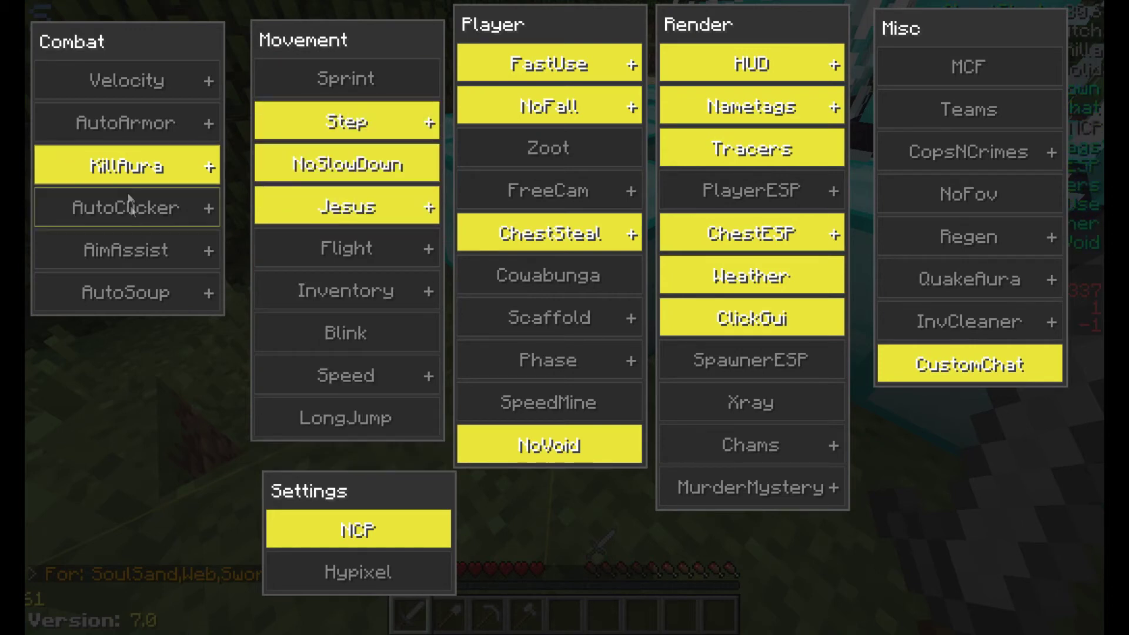
right_click(137, 77)
right_click(141, 78)
click(144, 79)
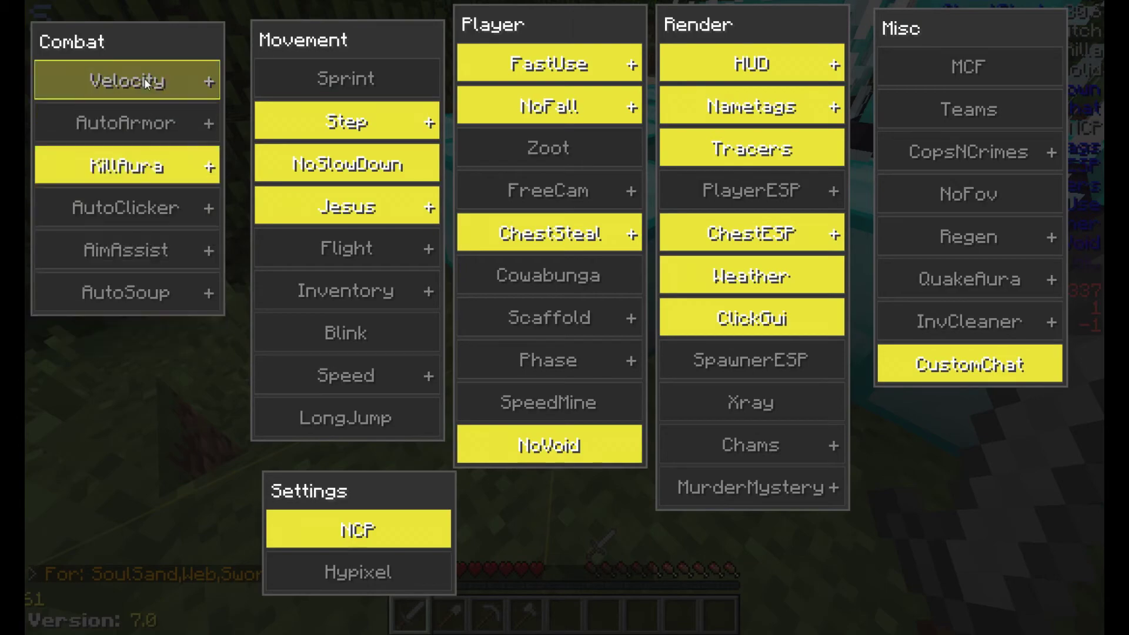
key(Escape)
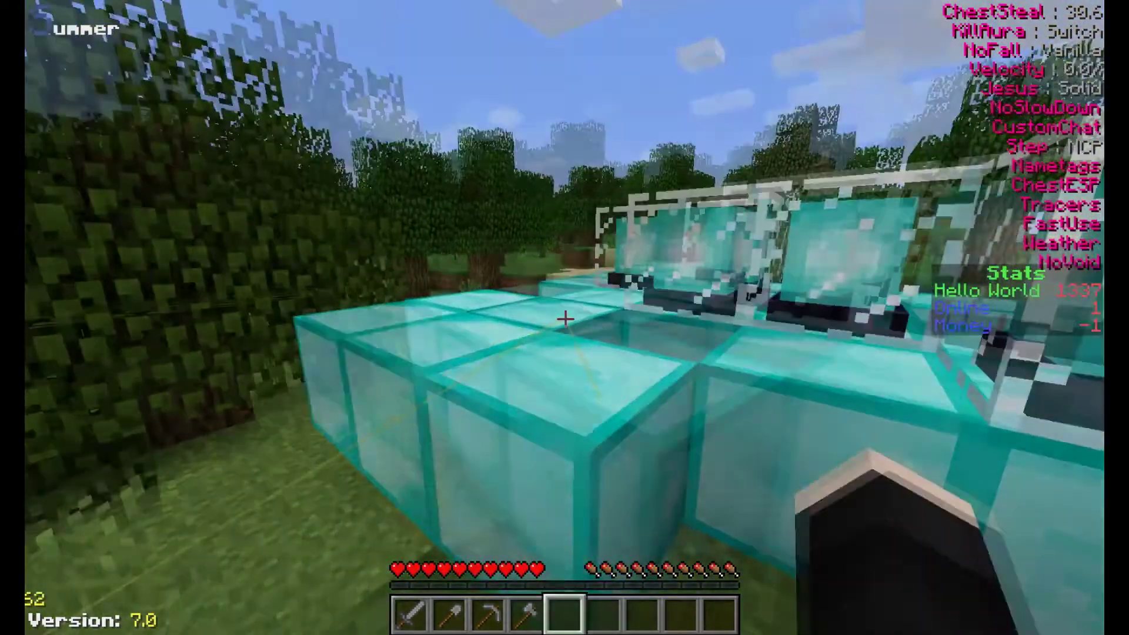
Select the item in hotbar slot 4
key(4)
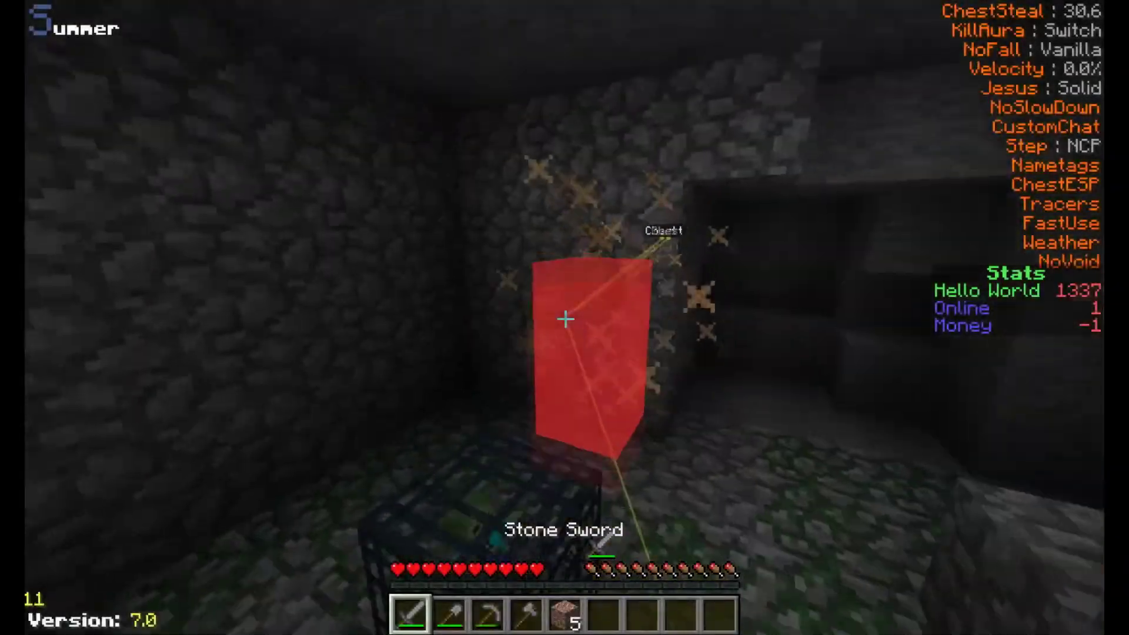